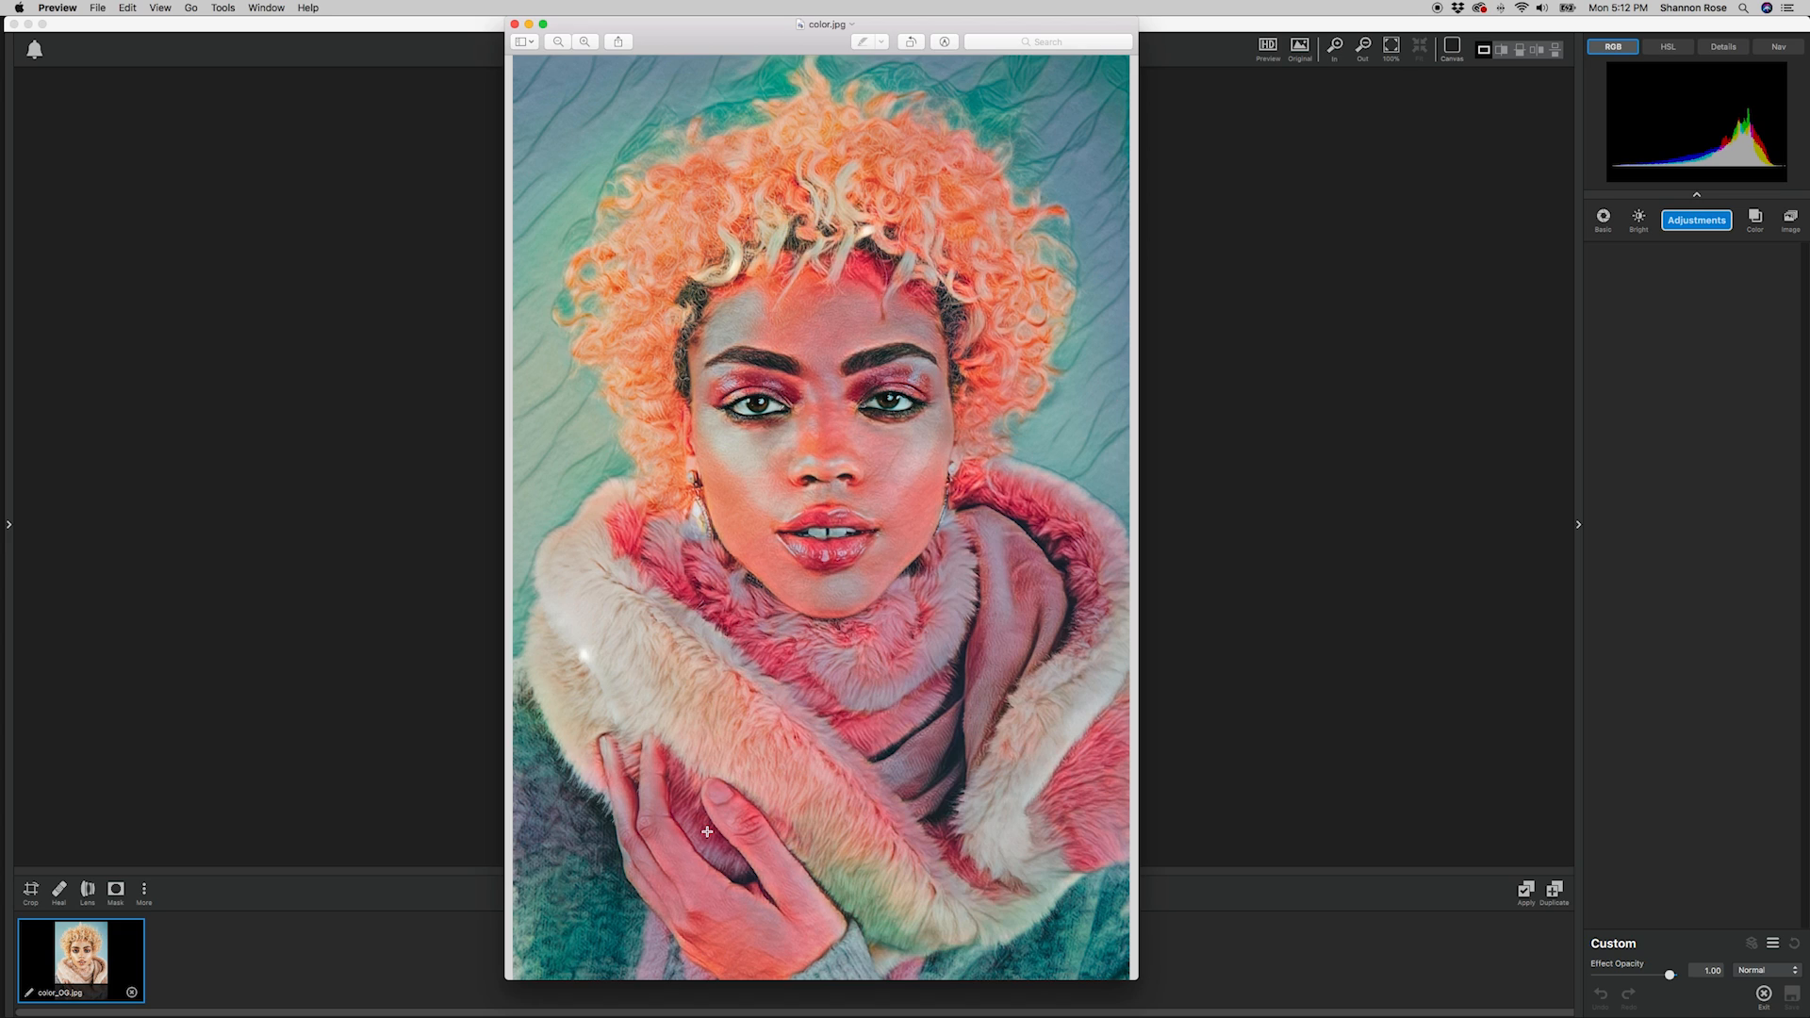
# Close the color.jpg preview and, in Topaz Studio, add an AI ReMix adjustment with the pink, yellow and cyan paint-splatter style on white.
pyautogui.moveTo(1108, 899); pyautogui.dragTo(1020, 916)
pyautogui.click(514, 23)
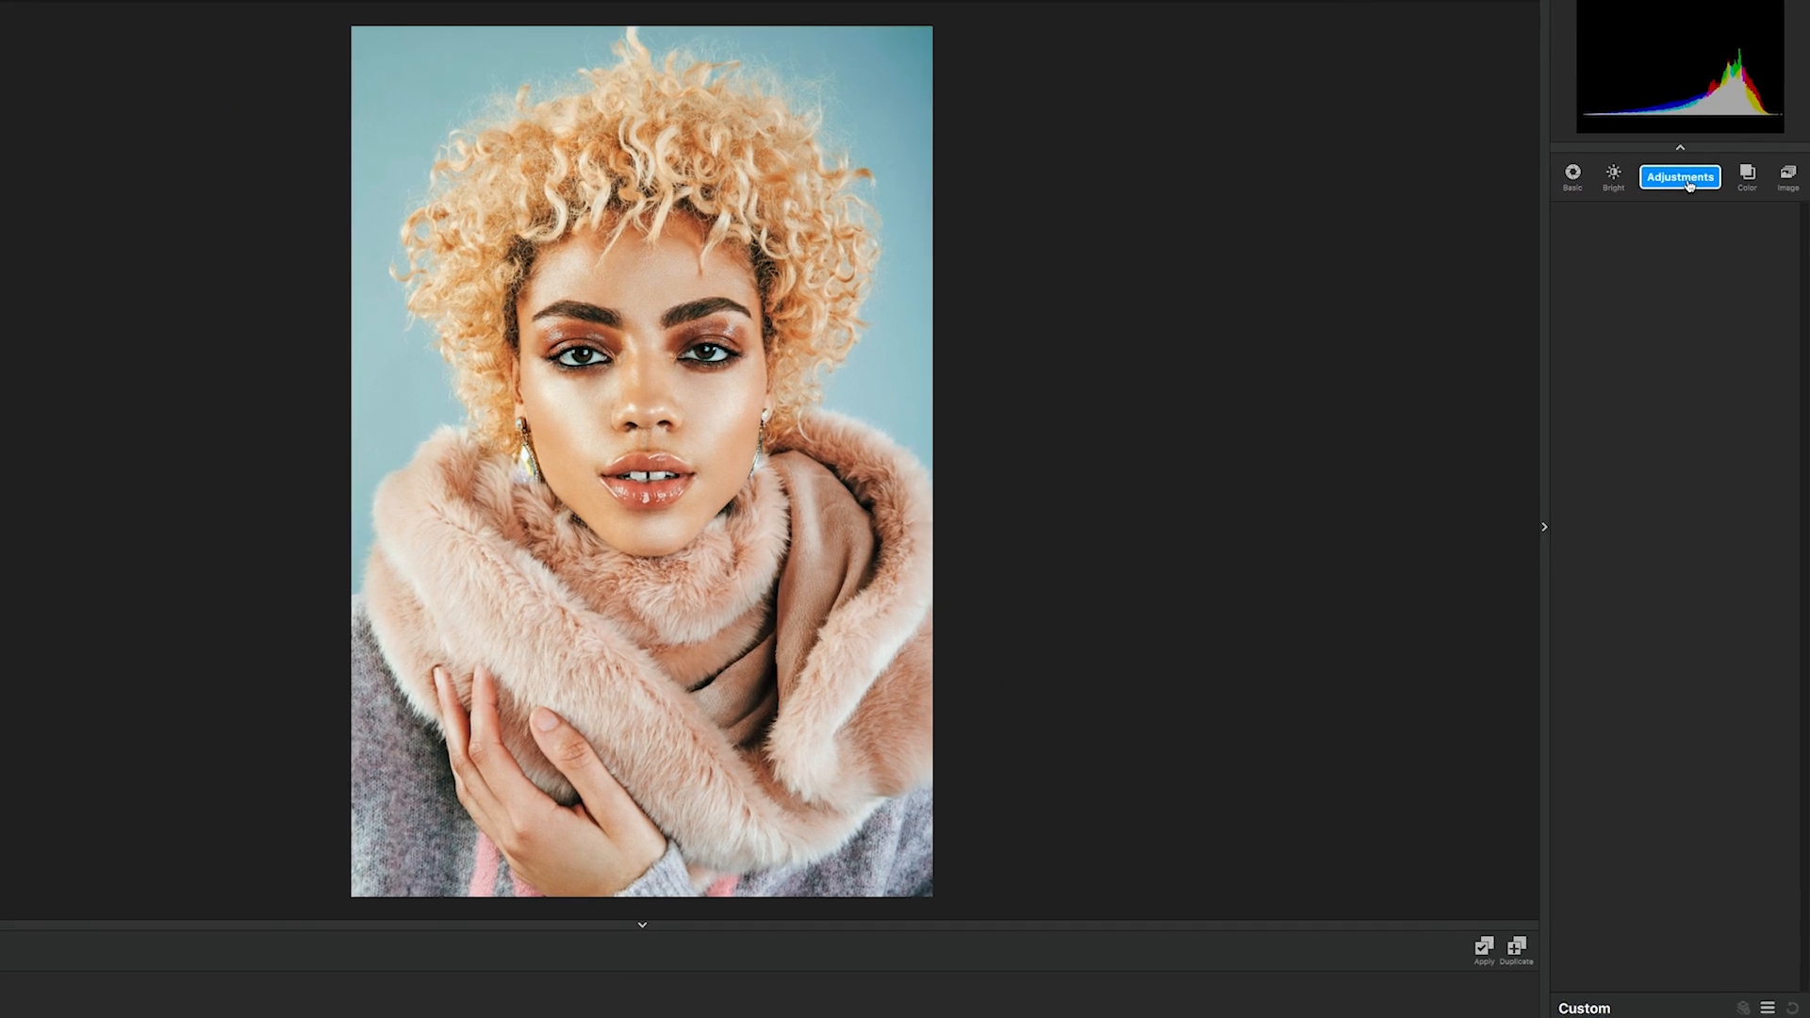
pyautogui.click(1697, 221)
pyautogui.click(1524, 337)
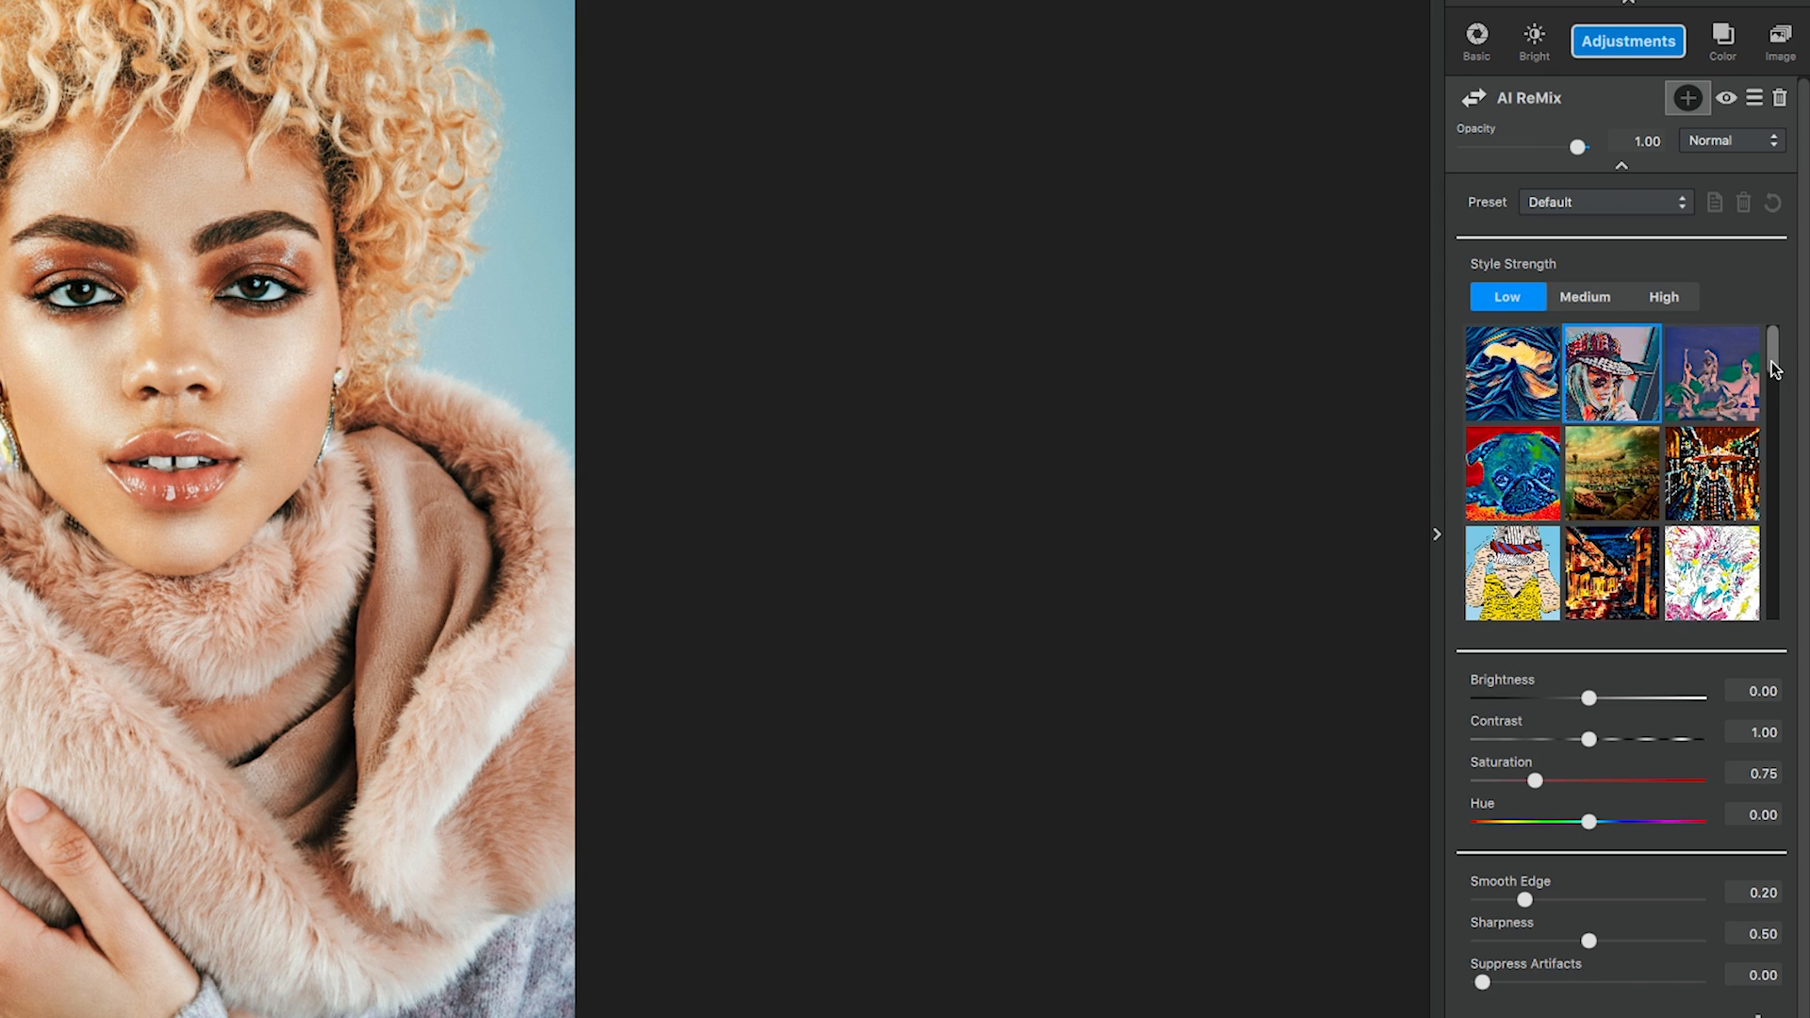
pyautogui.scroll(-2, 1744, 396)
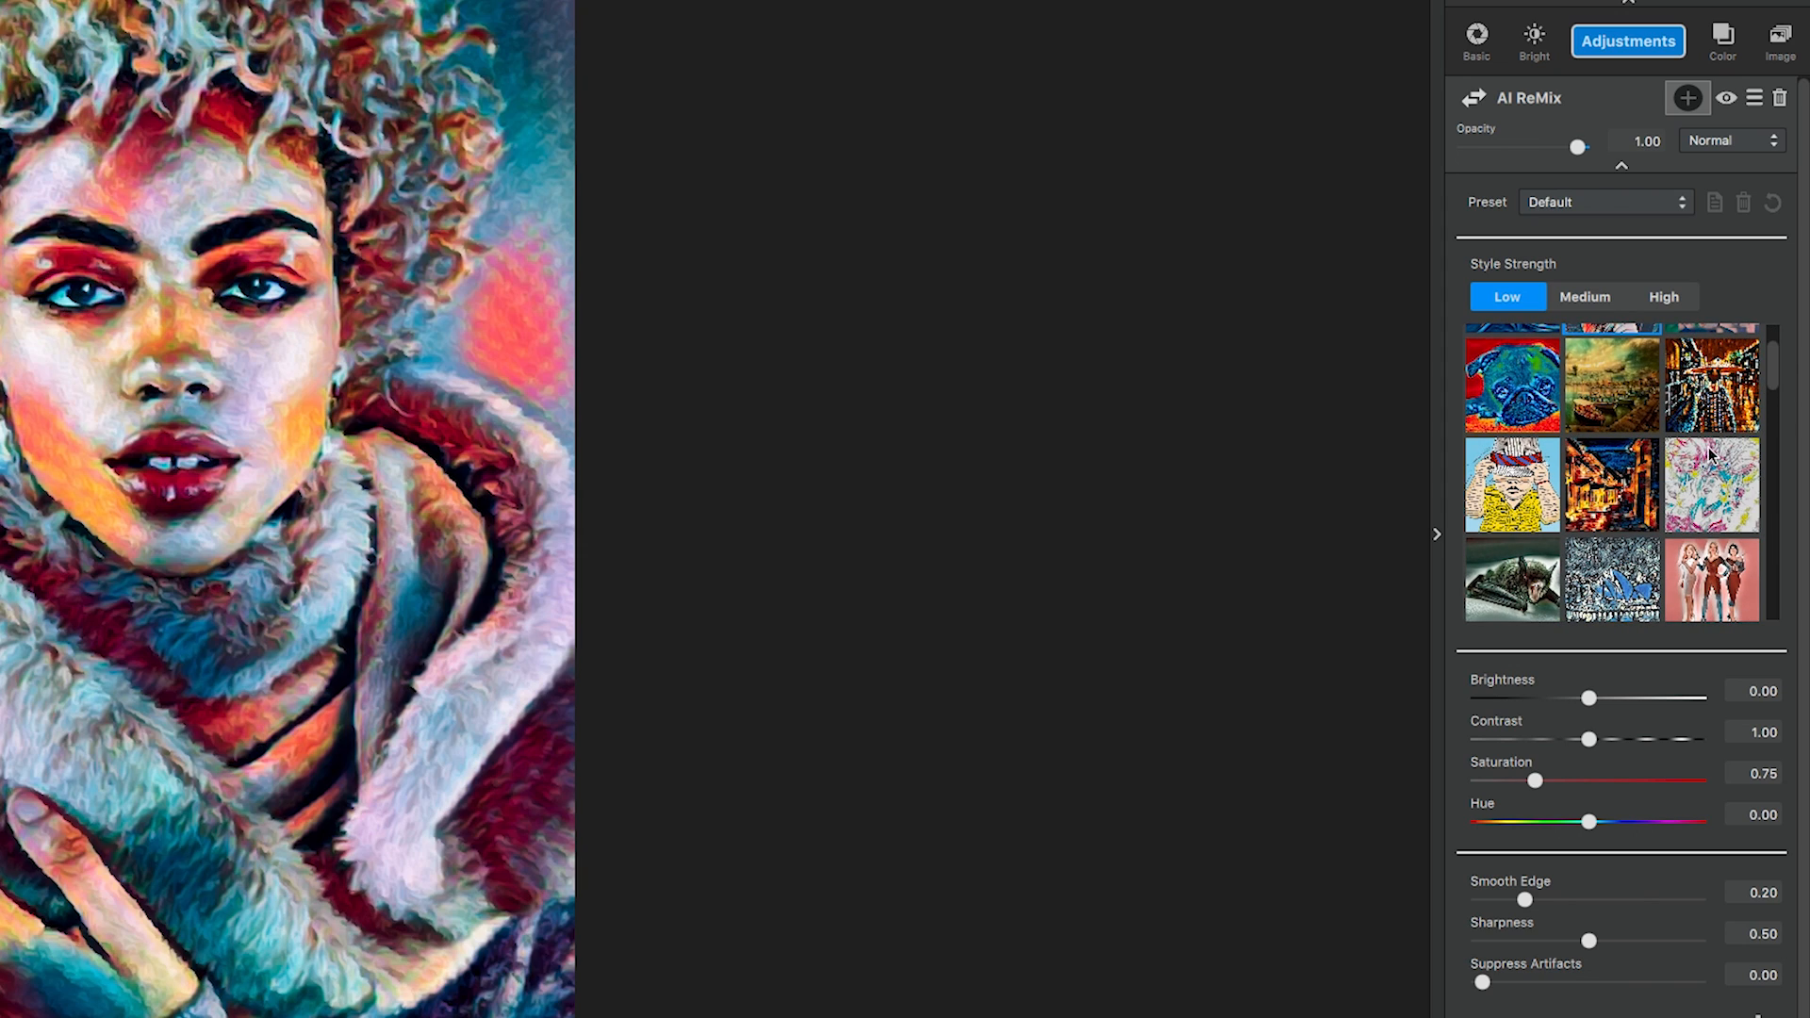
pyautogui.click(1699, 490)
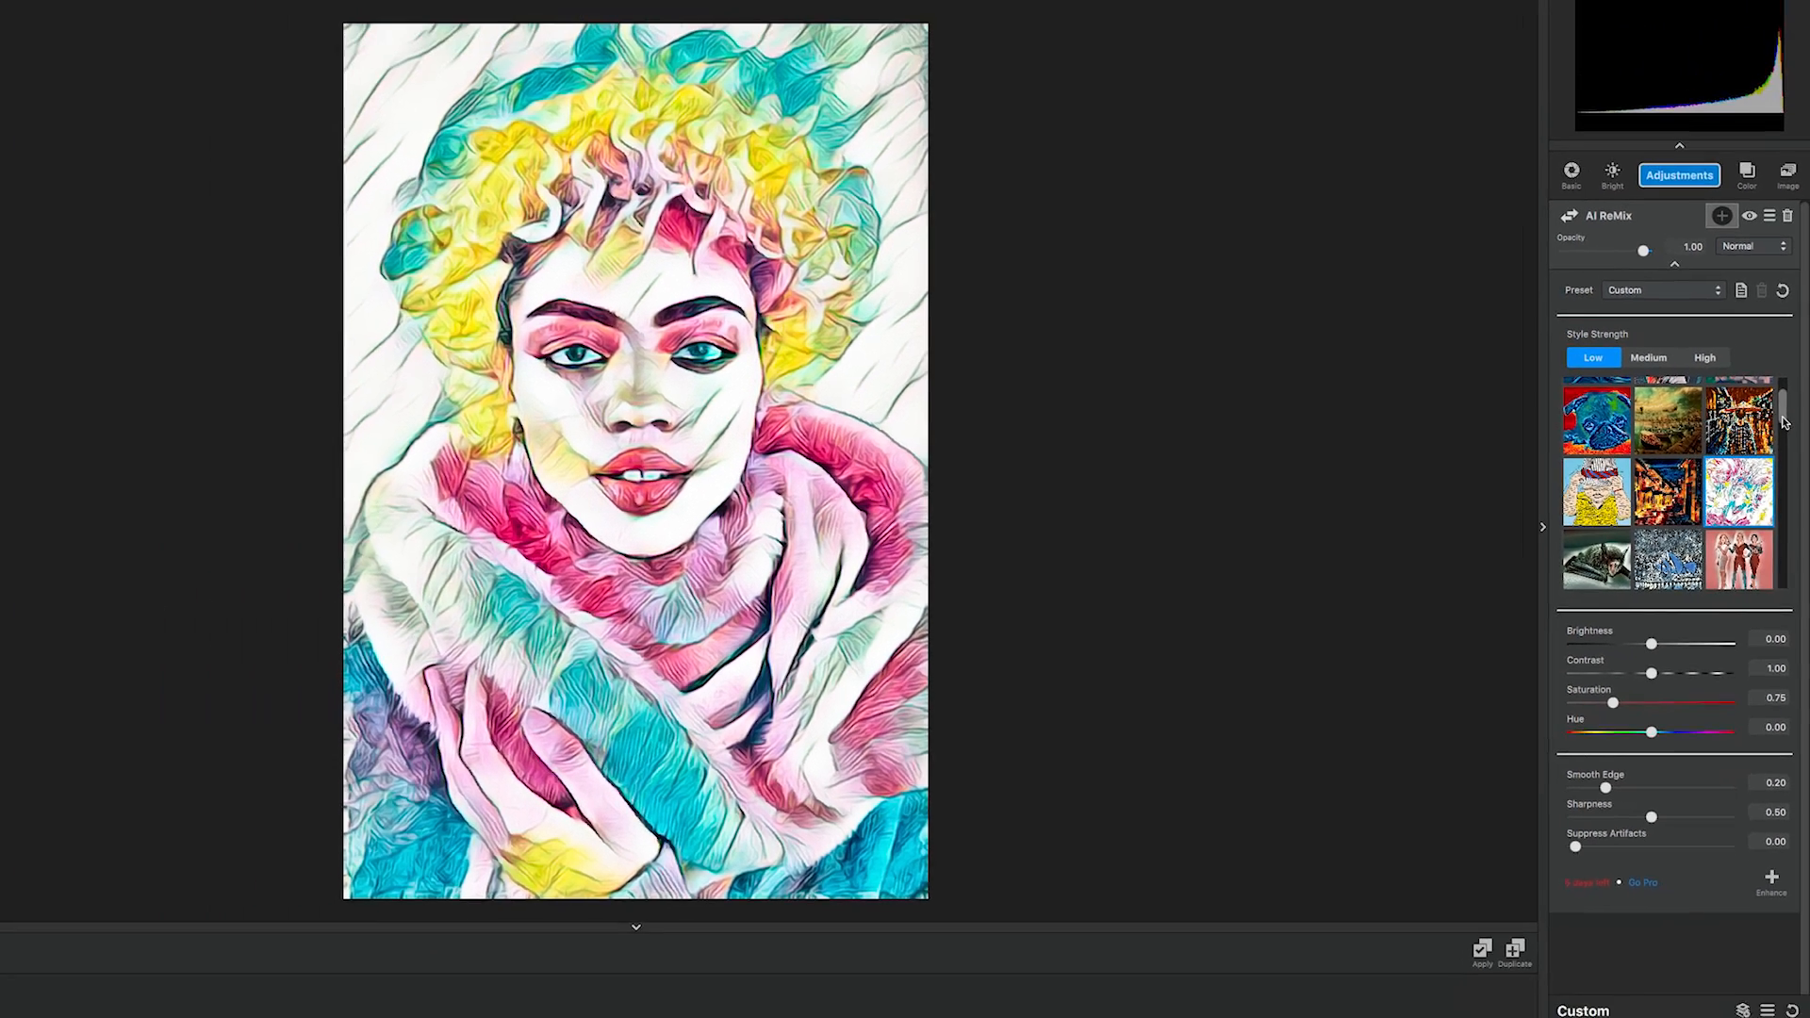
pyautogui.moveTo(1773, 373); pyautogui.dragTo(1772, 359)
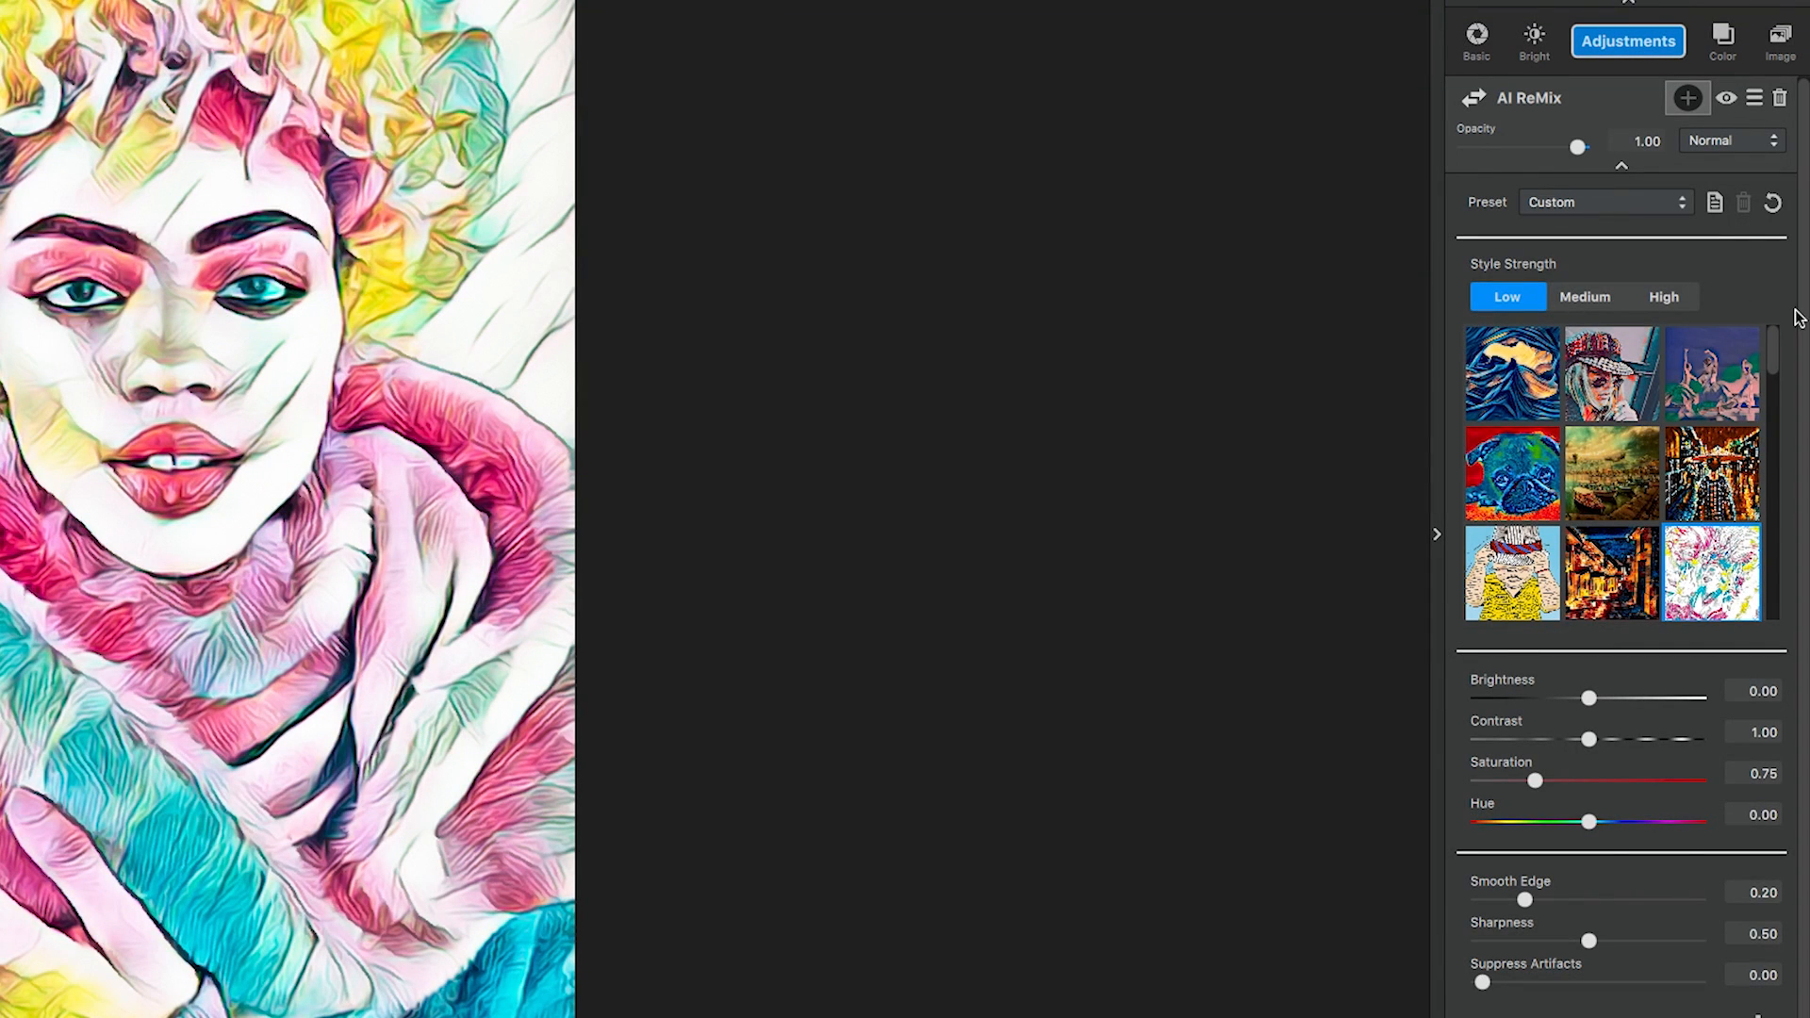
# Set the AI ReMix blend mode to Soft Light and its opacity to 0.59, and collapse its settings.
pyautogui.click(1738, 142)
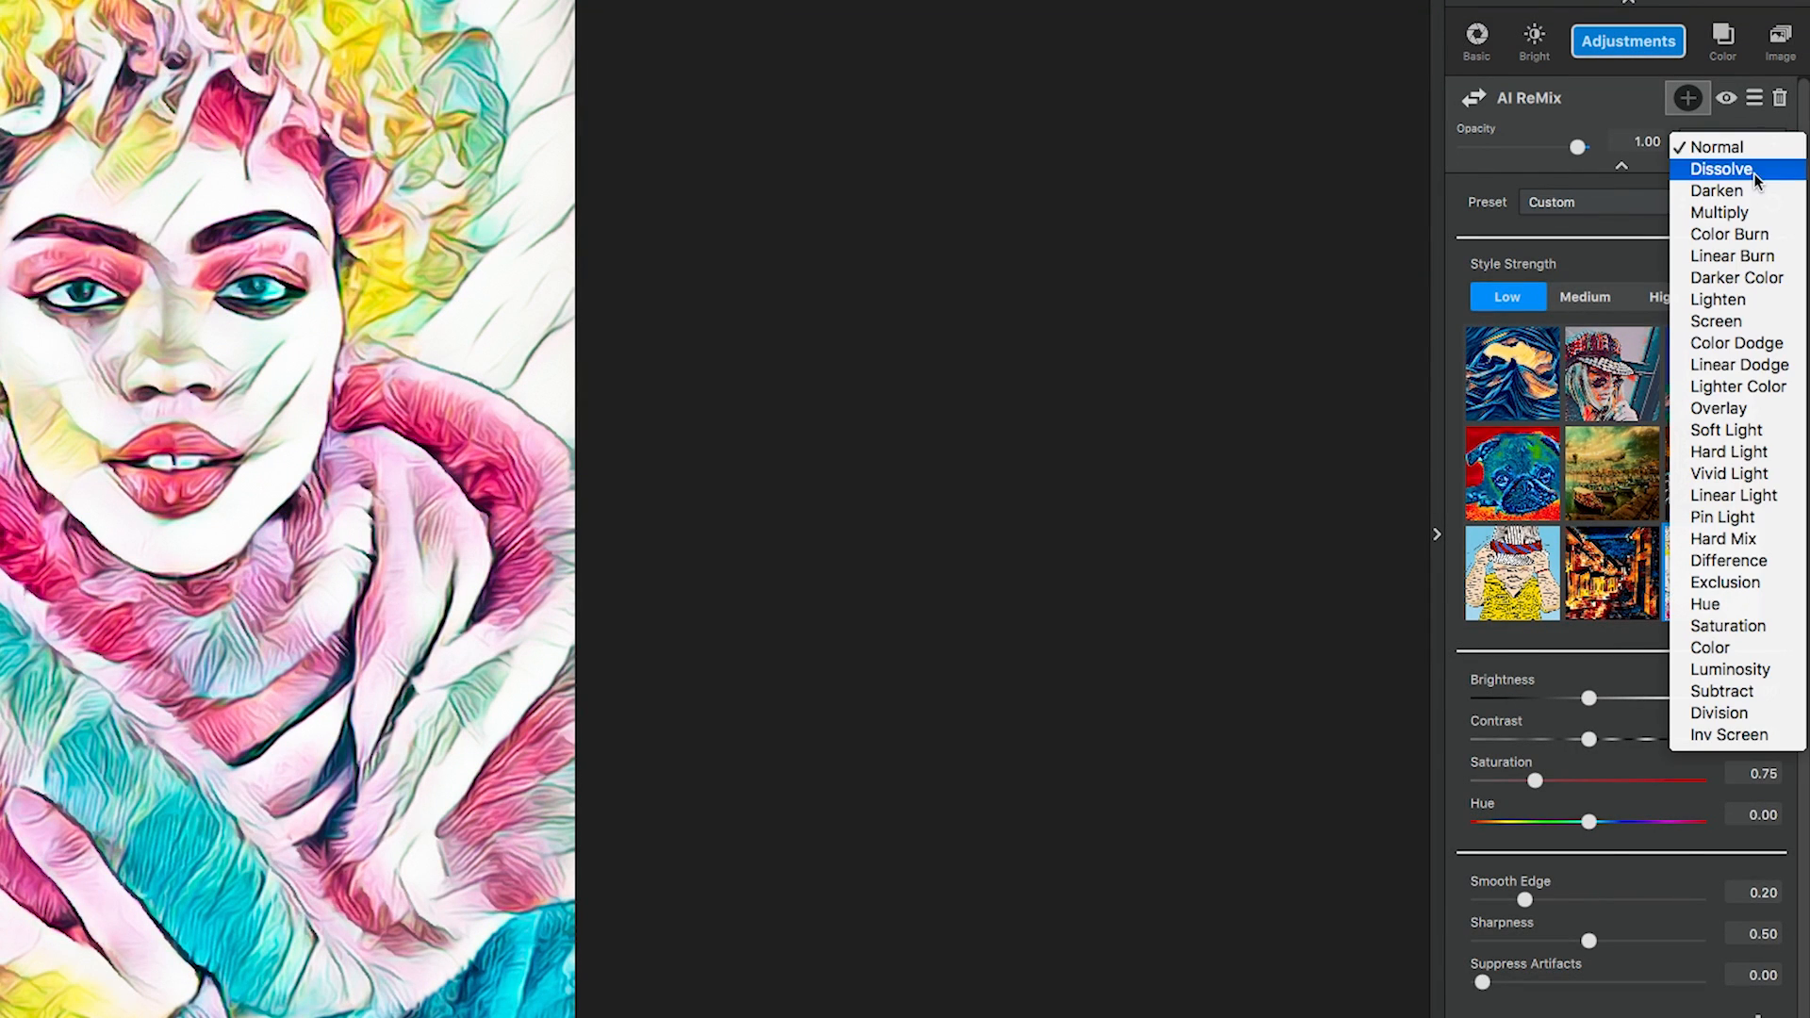
pyautogui.click(1725, 430)
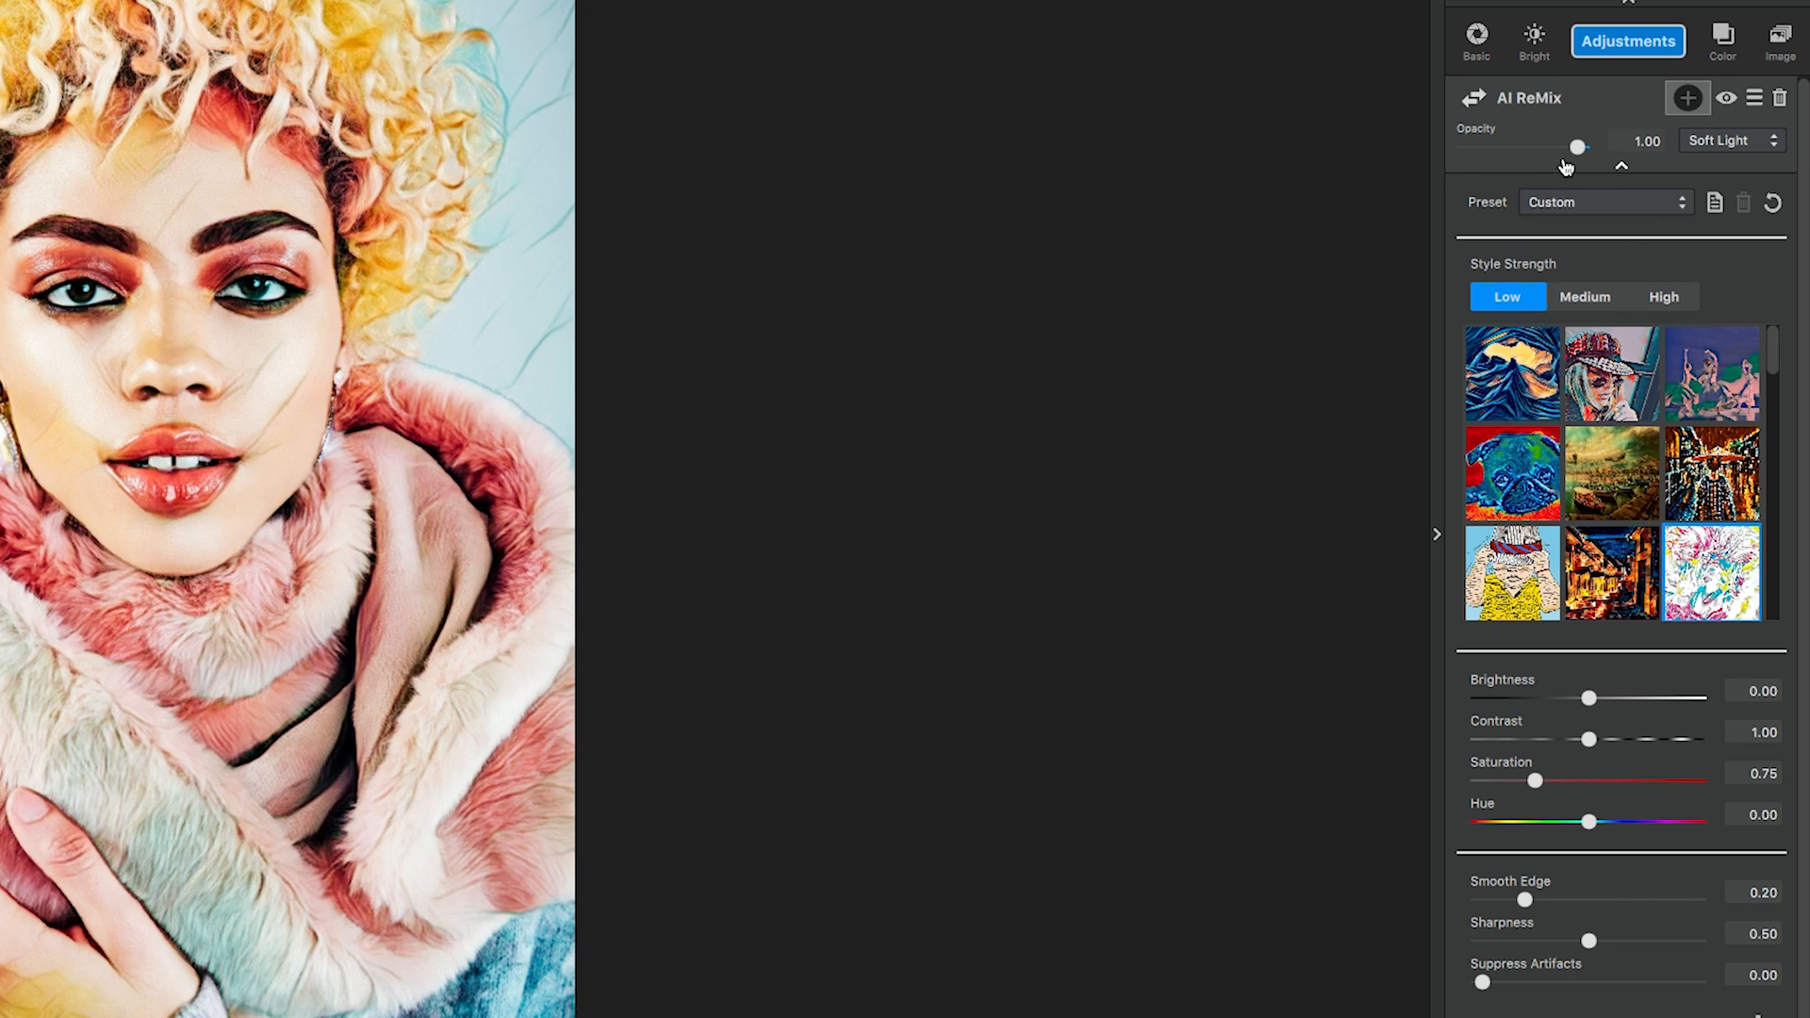
pyautogui.moveTo(1621, 146); pyautogui.dragTo(1758, 126)
pyautogui.write('0.59')
pyautogui.press('Return')
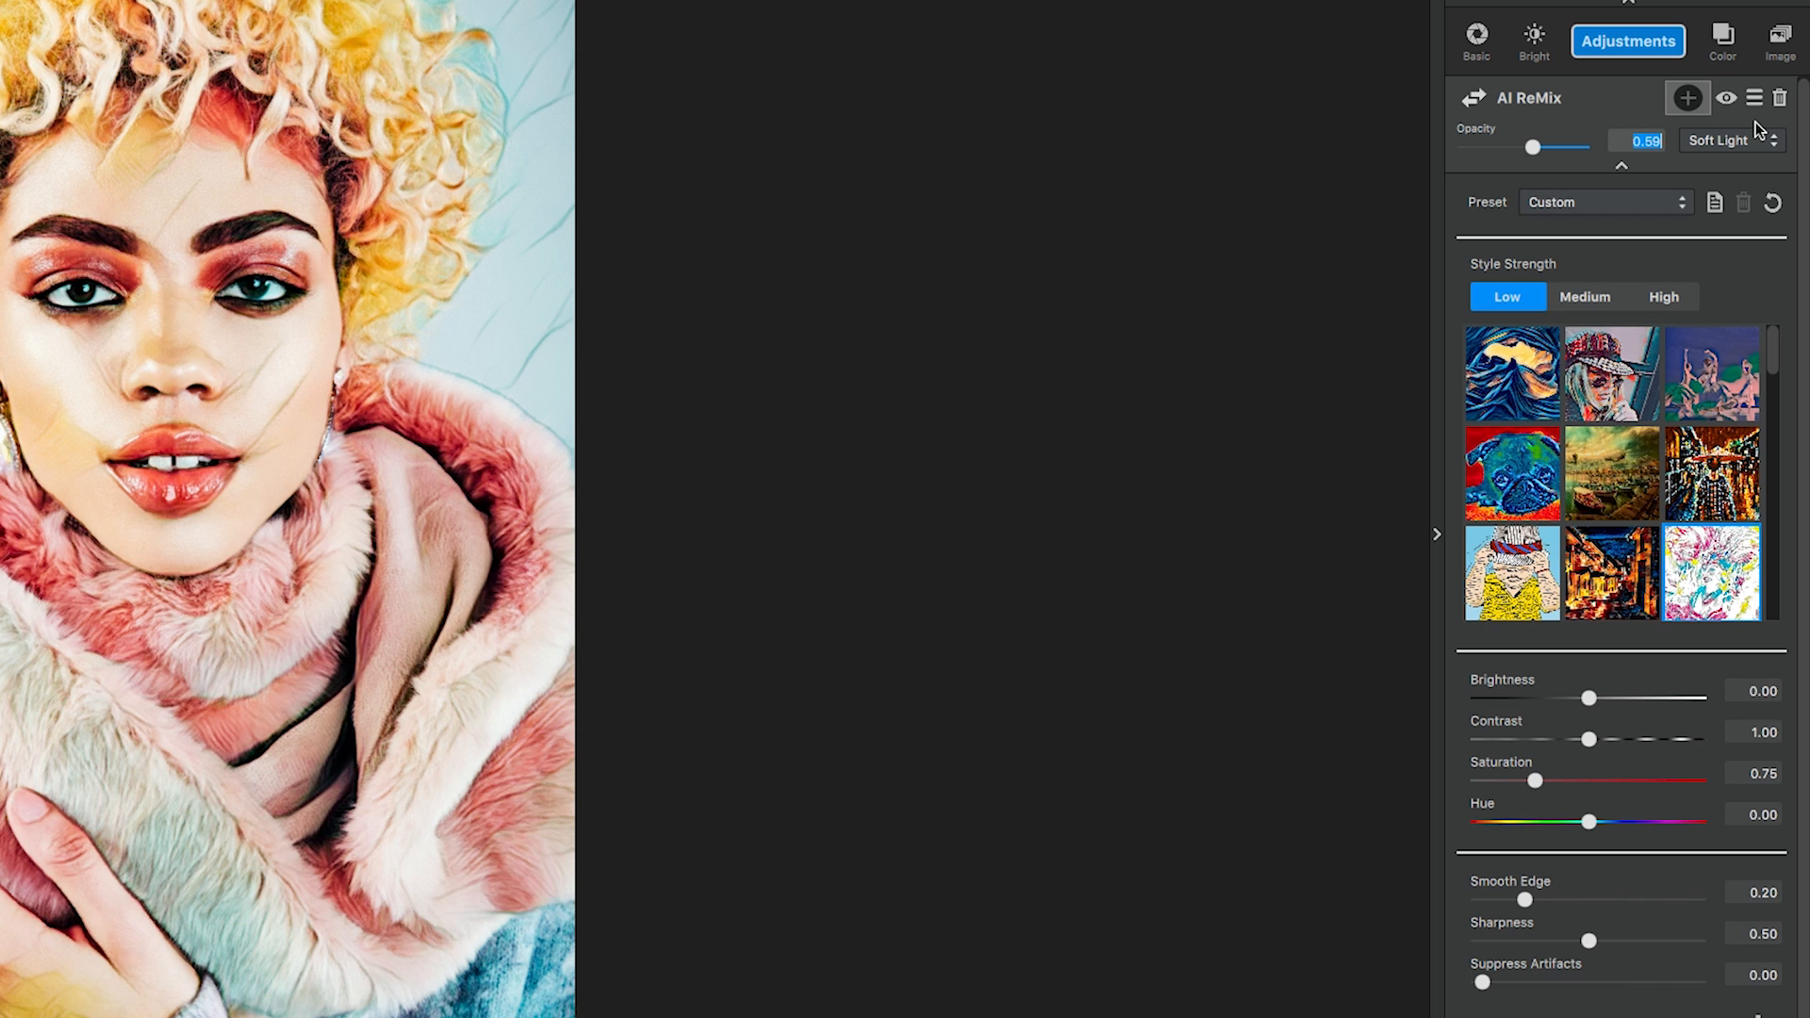
pyautogui.click(1623, 166)
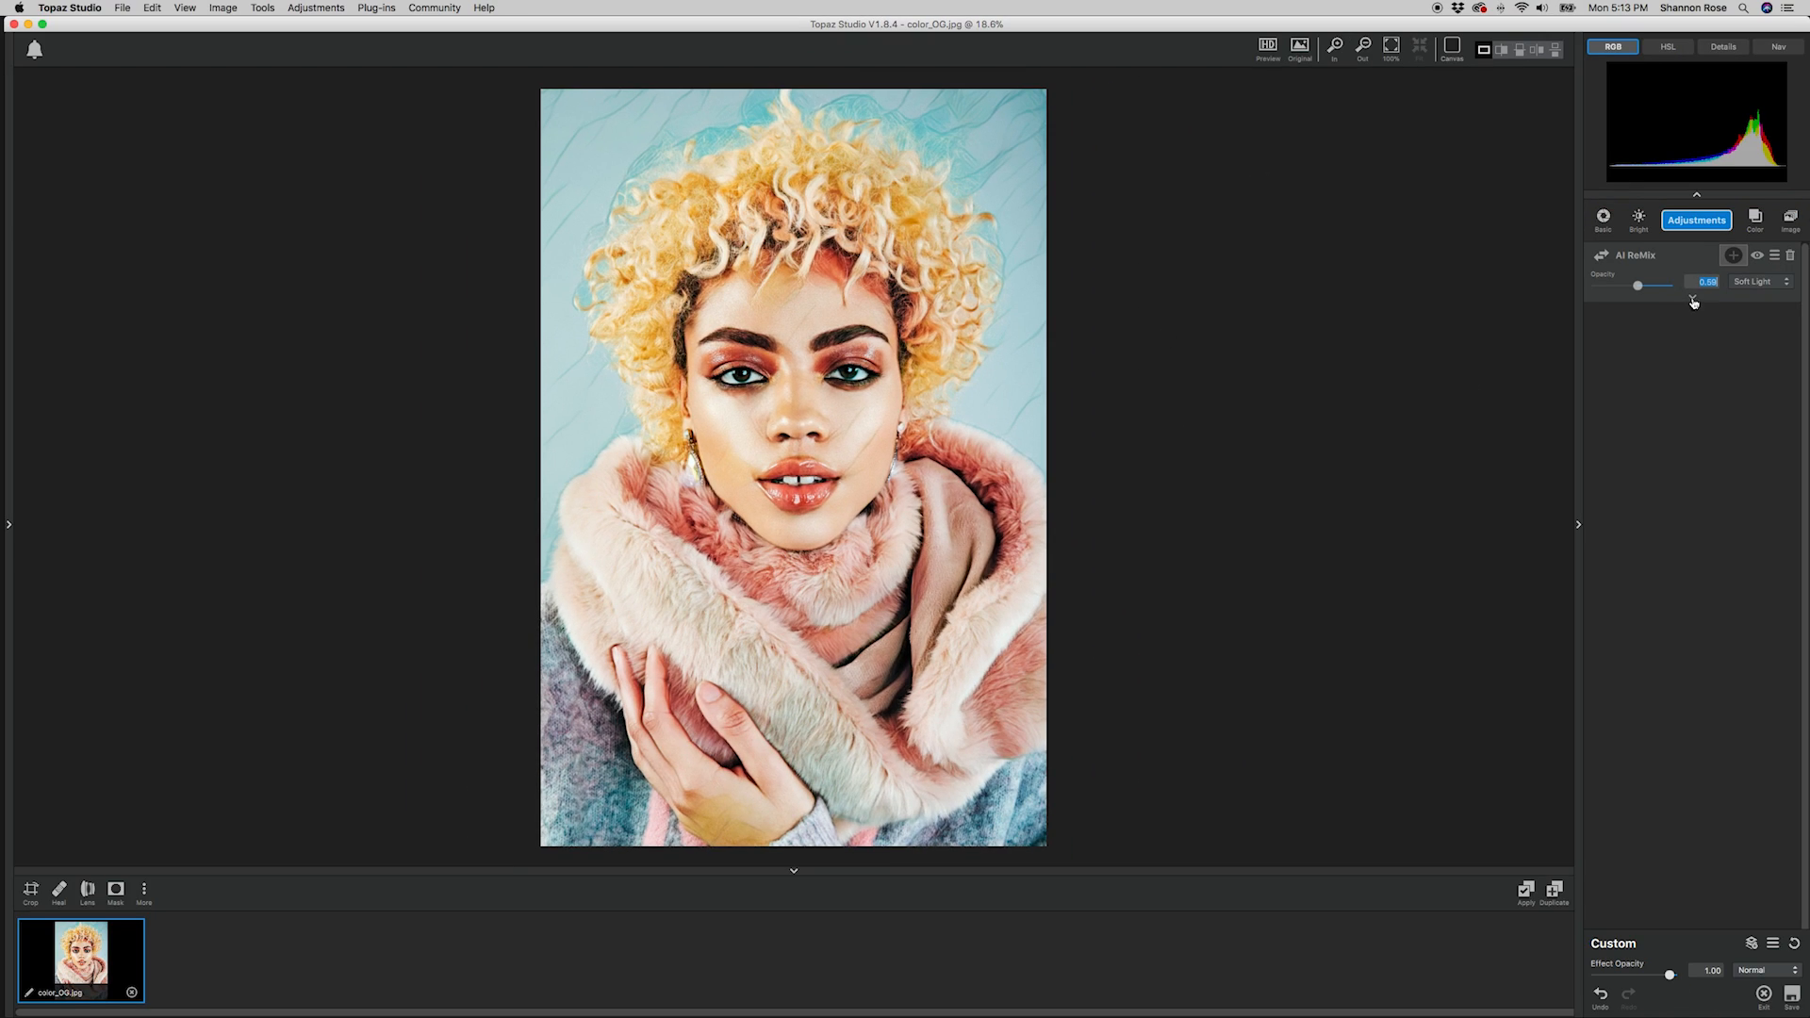
# Add a second AI ReMix adjustment with the rainbow-coloured landscape style.
pyautogui.click(1697, 220)
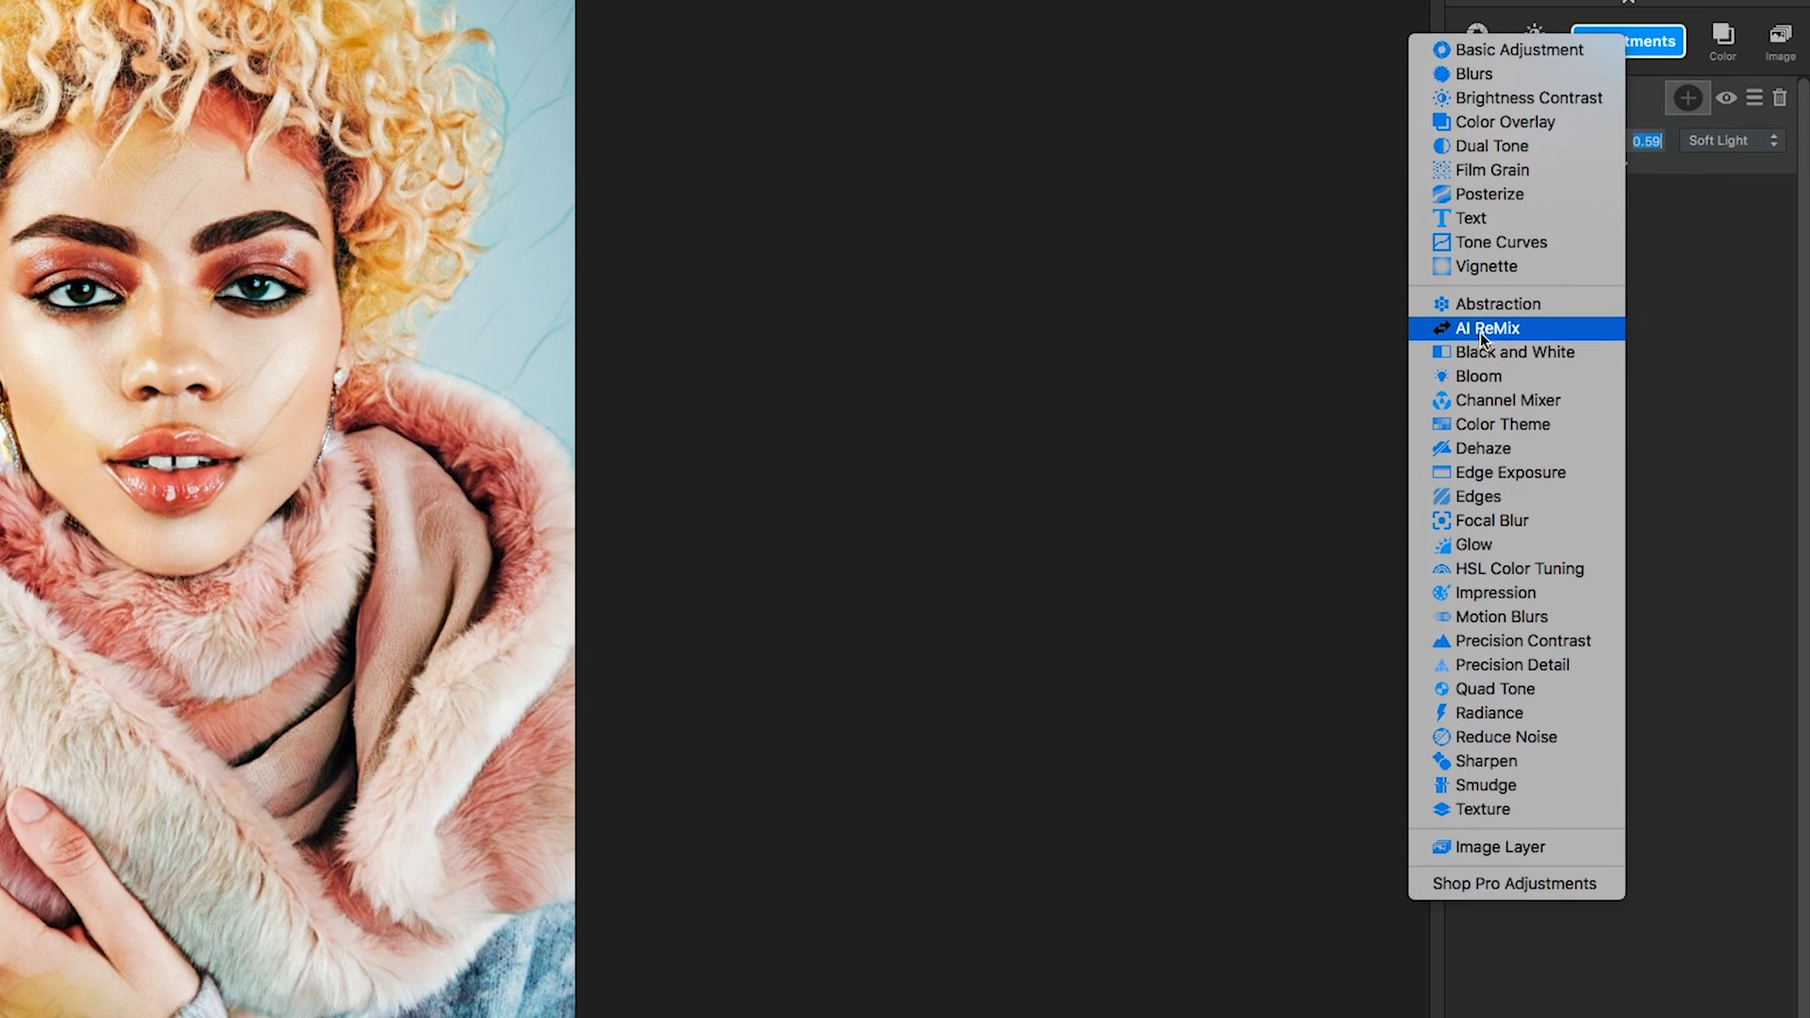
pyautogui.click(1496, 331)
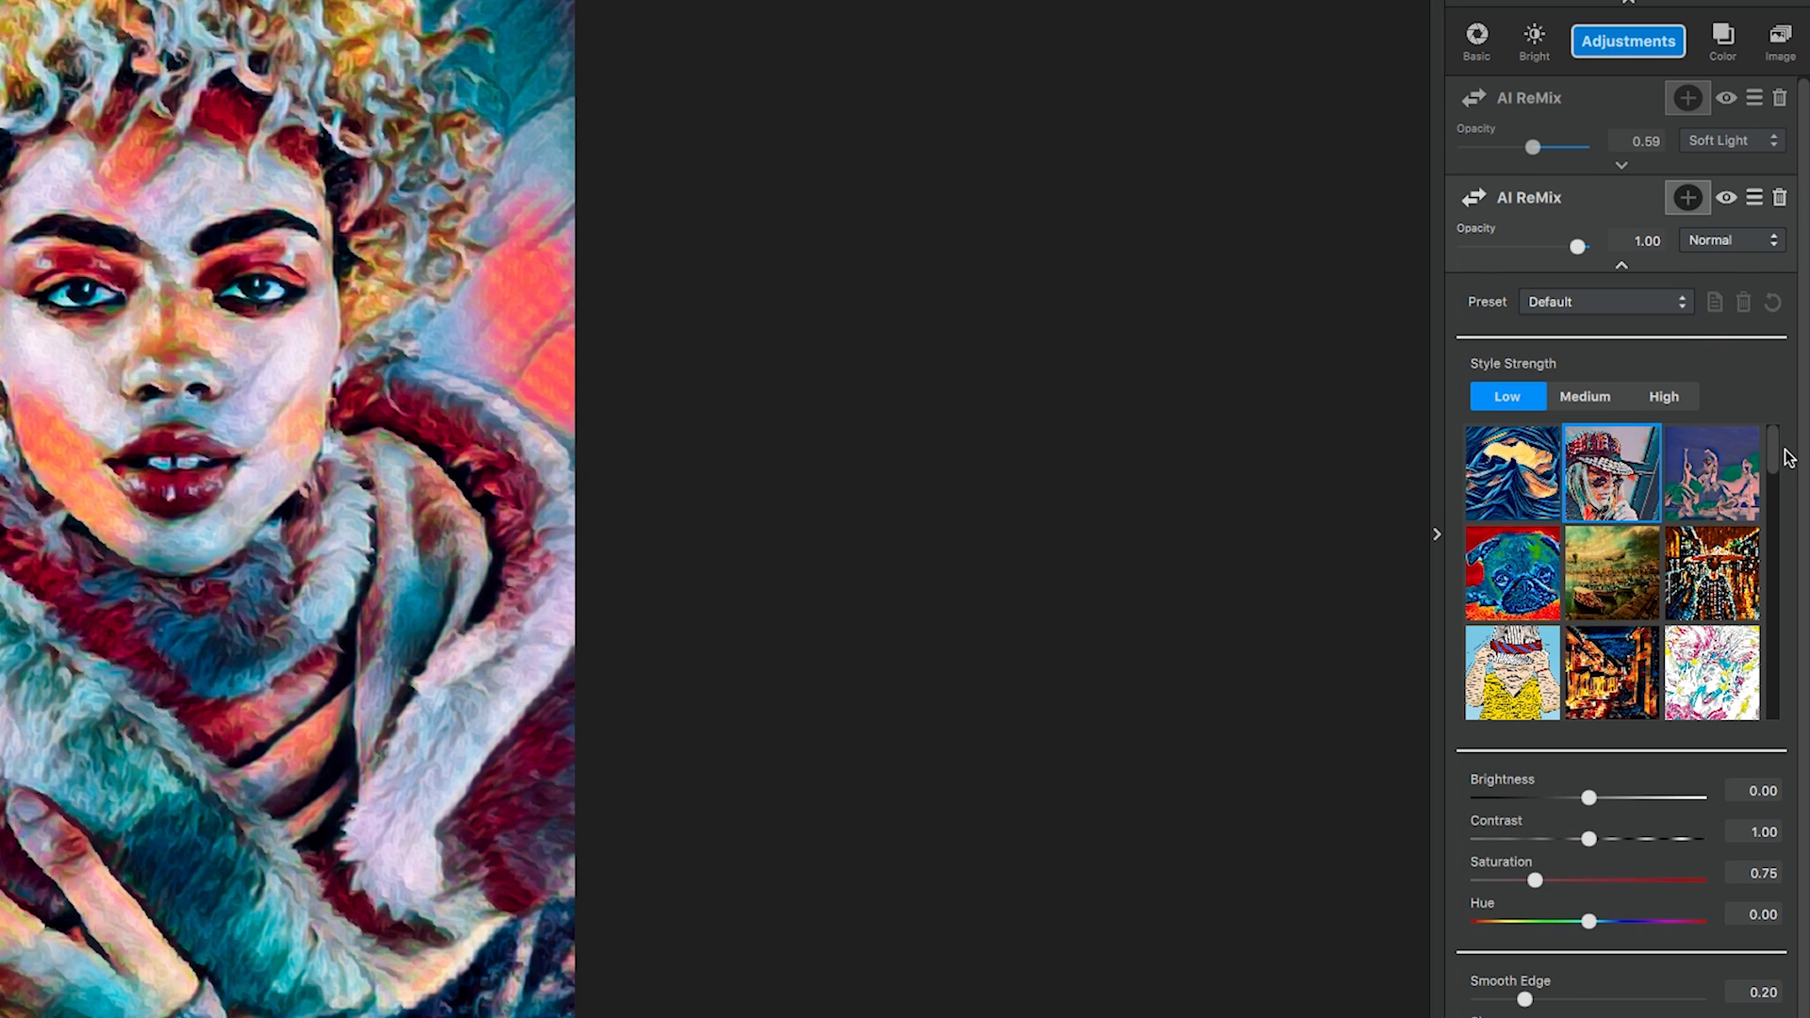
pyautogui.scroll(-2, 1780, 461)
pyautogui.scroll(-8, 1780, 462)
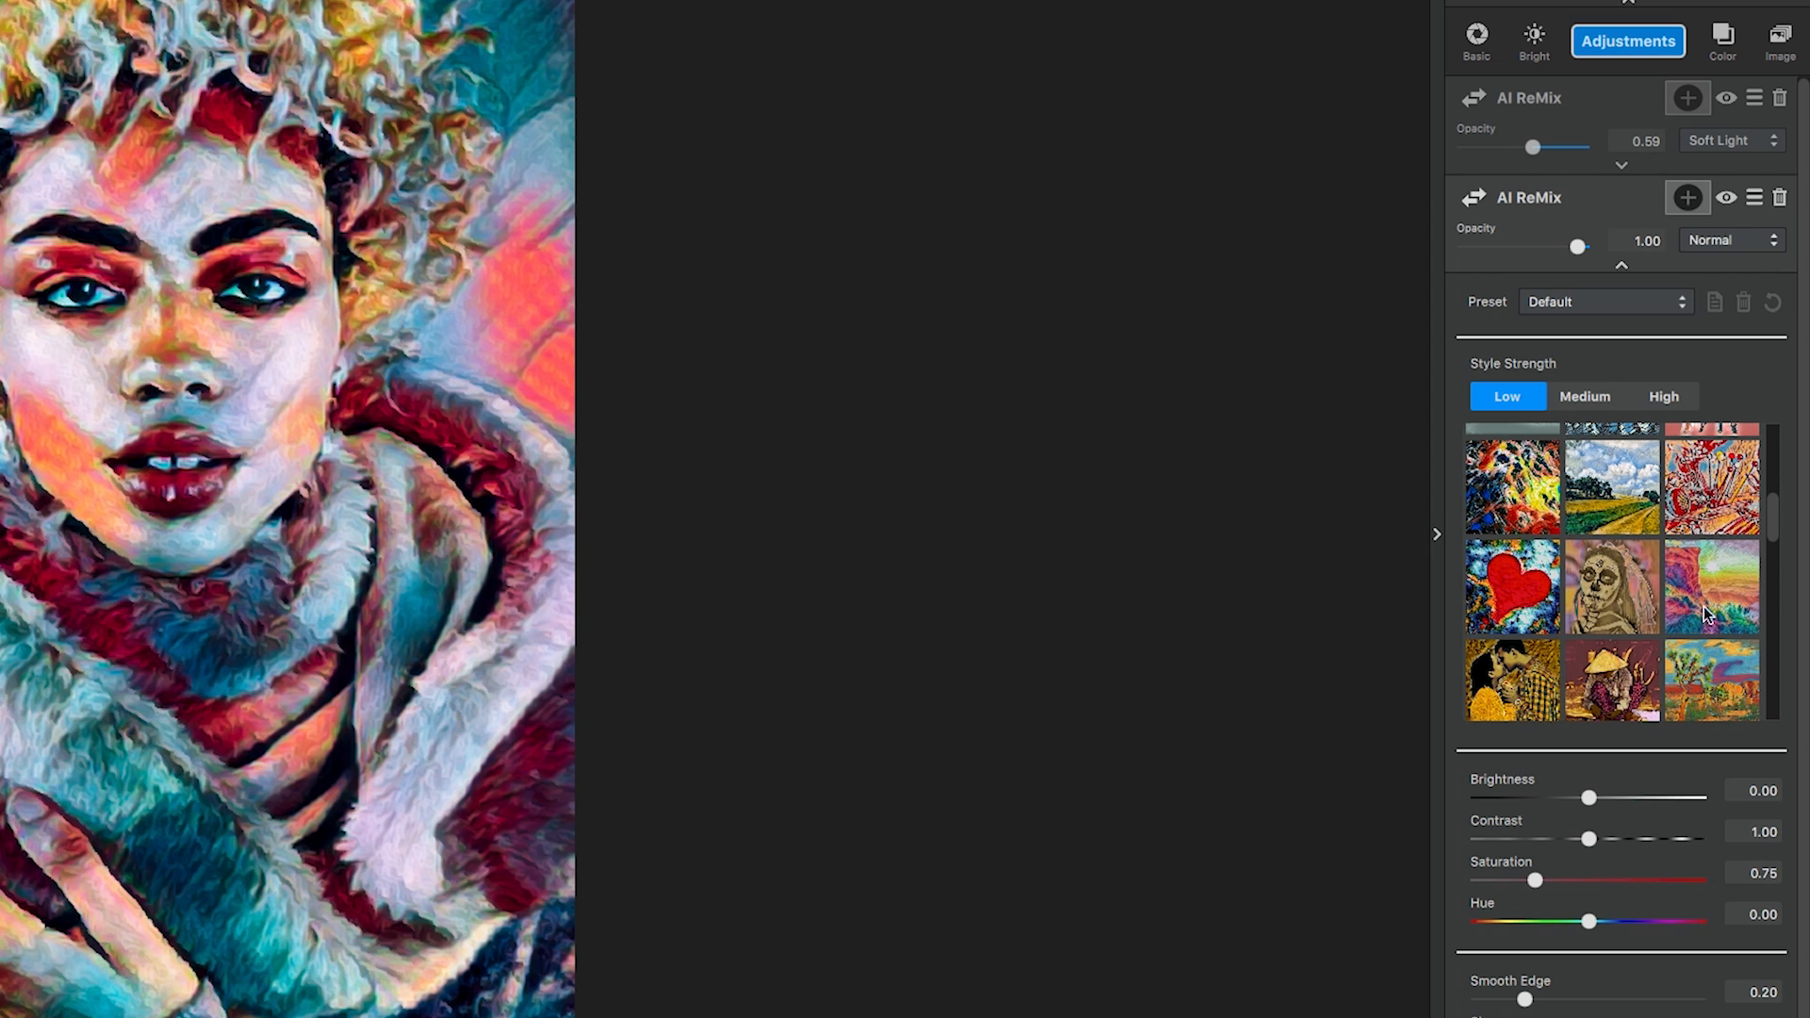
pyautogui.click(1718, 588)
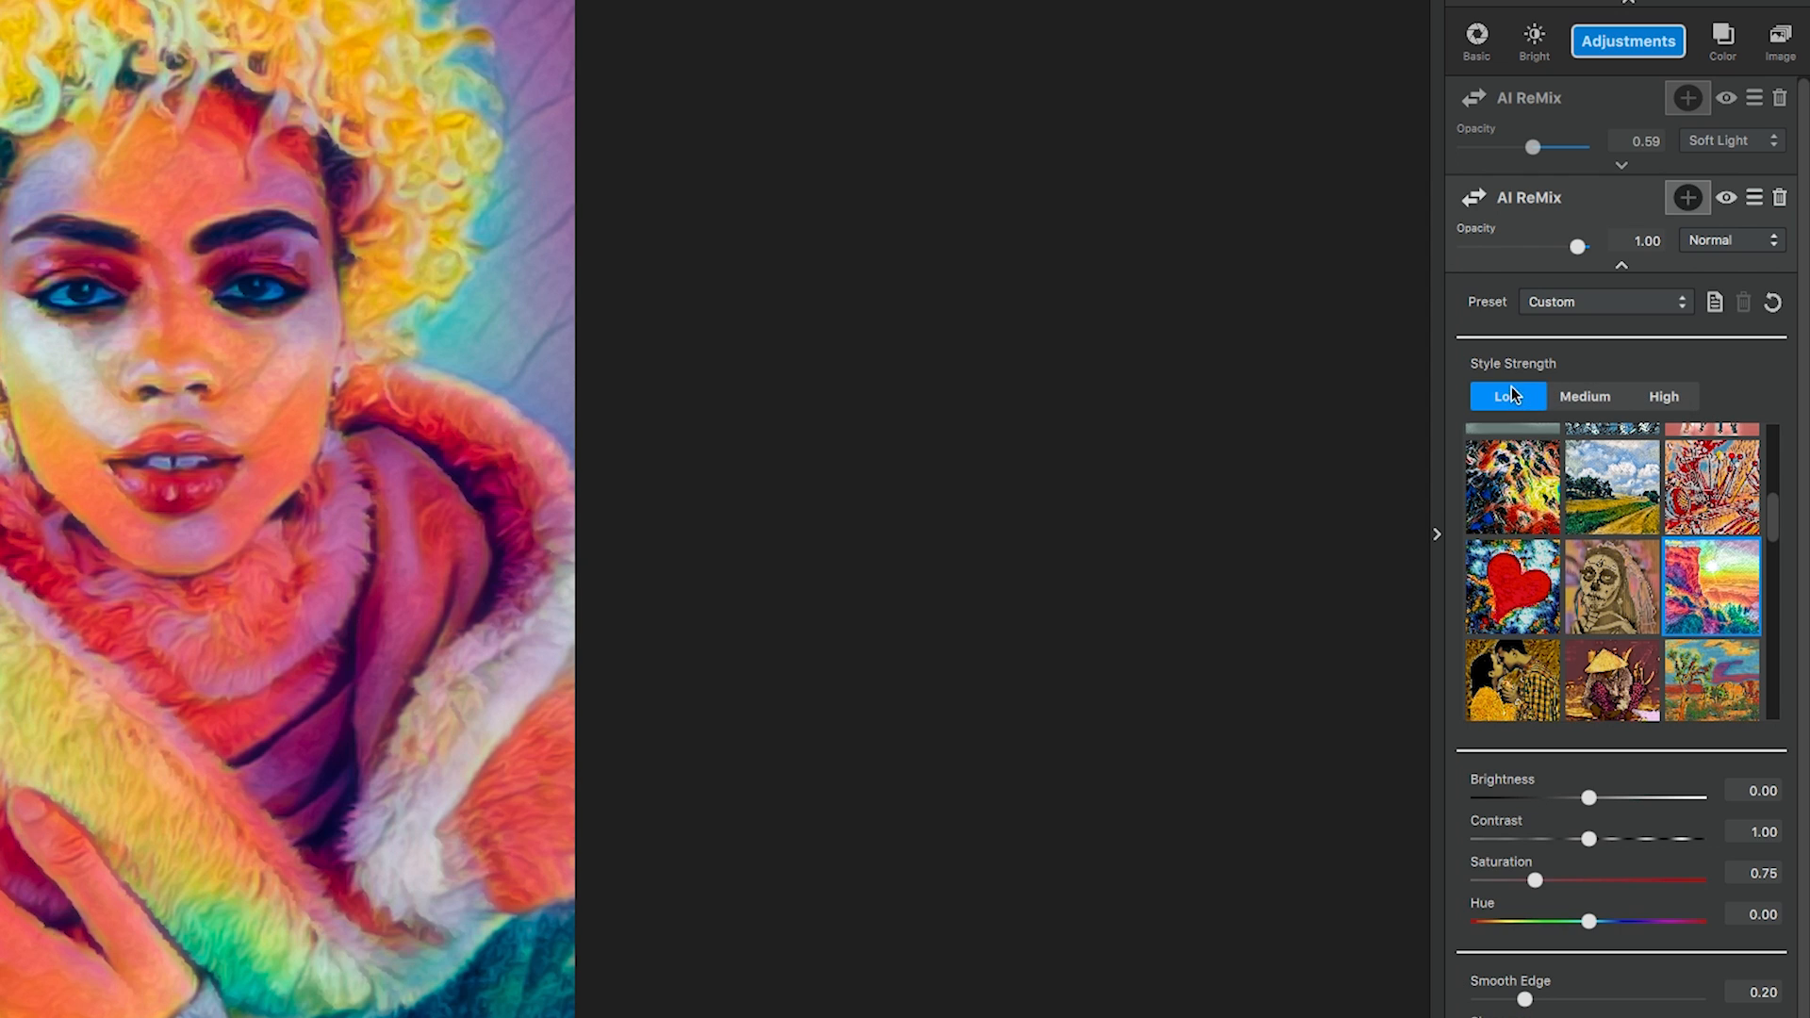
# Keep the second AI ReMix in Normal blend mode and set its opacity to 0.33.
pyautogui.click(1722, 246)
pyautogui.click(1728, 250)
pyautogui.click(1618, 240)
pyautogui.write('.33')
pyautogui.press('Return')
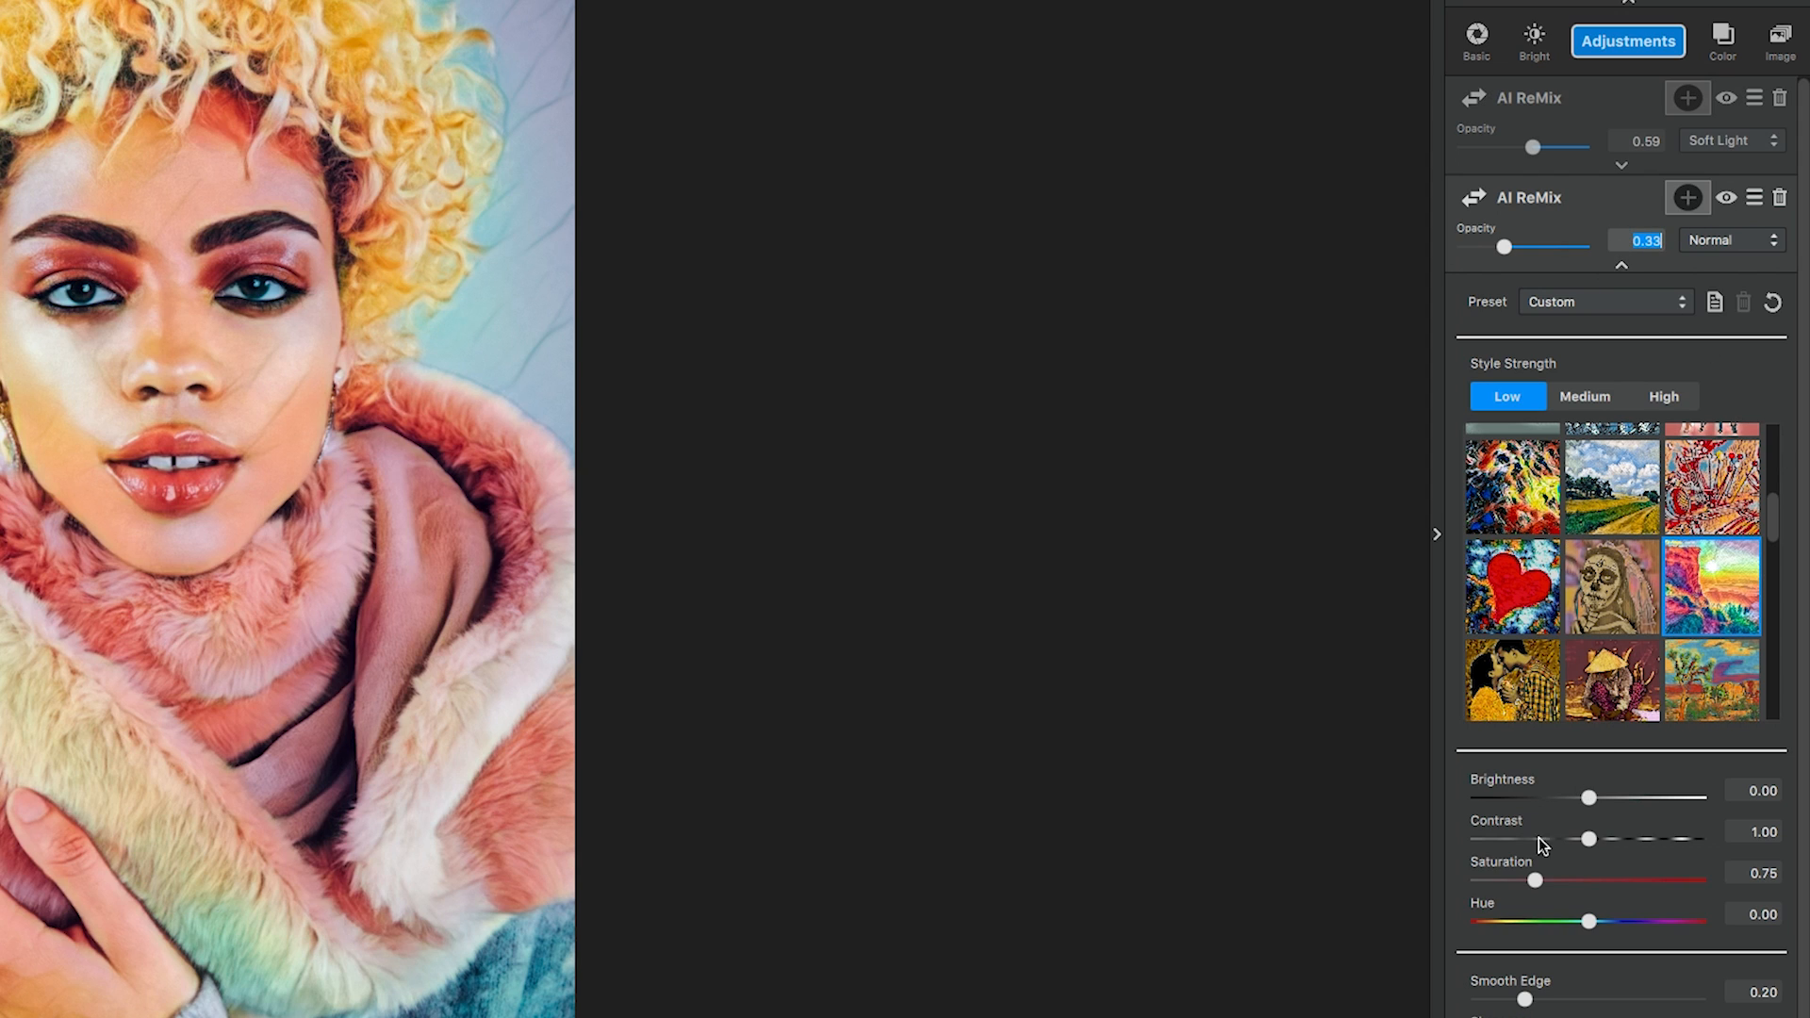
# Set the second AI ReMix's hue to -0.23 and collapse its settings.
pyautogui.click(1755, 913)
pyautogui.write('-.23')
pyautogui.press('Return')
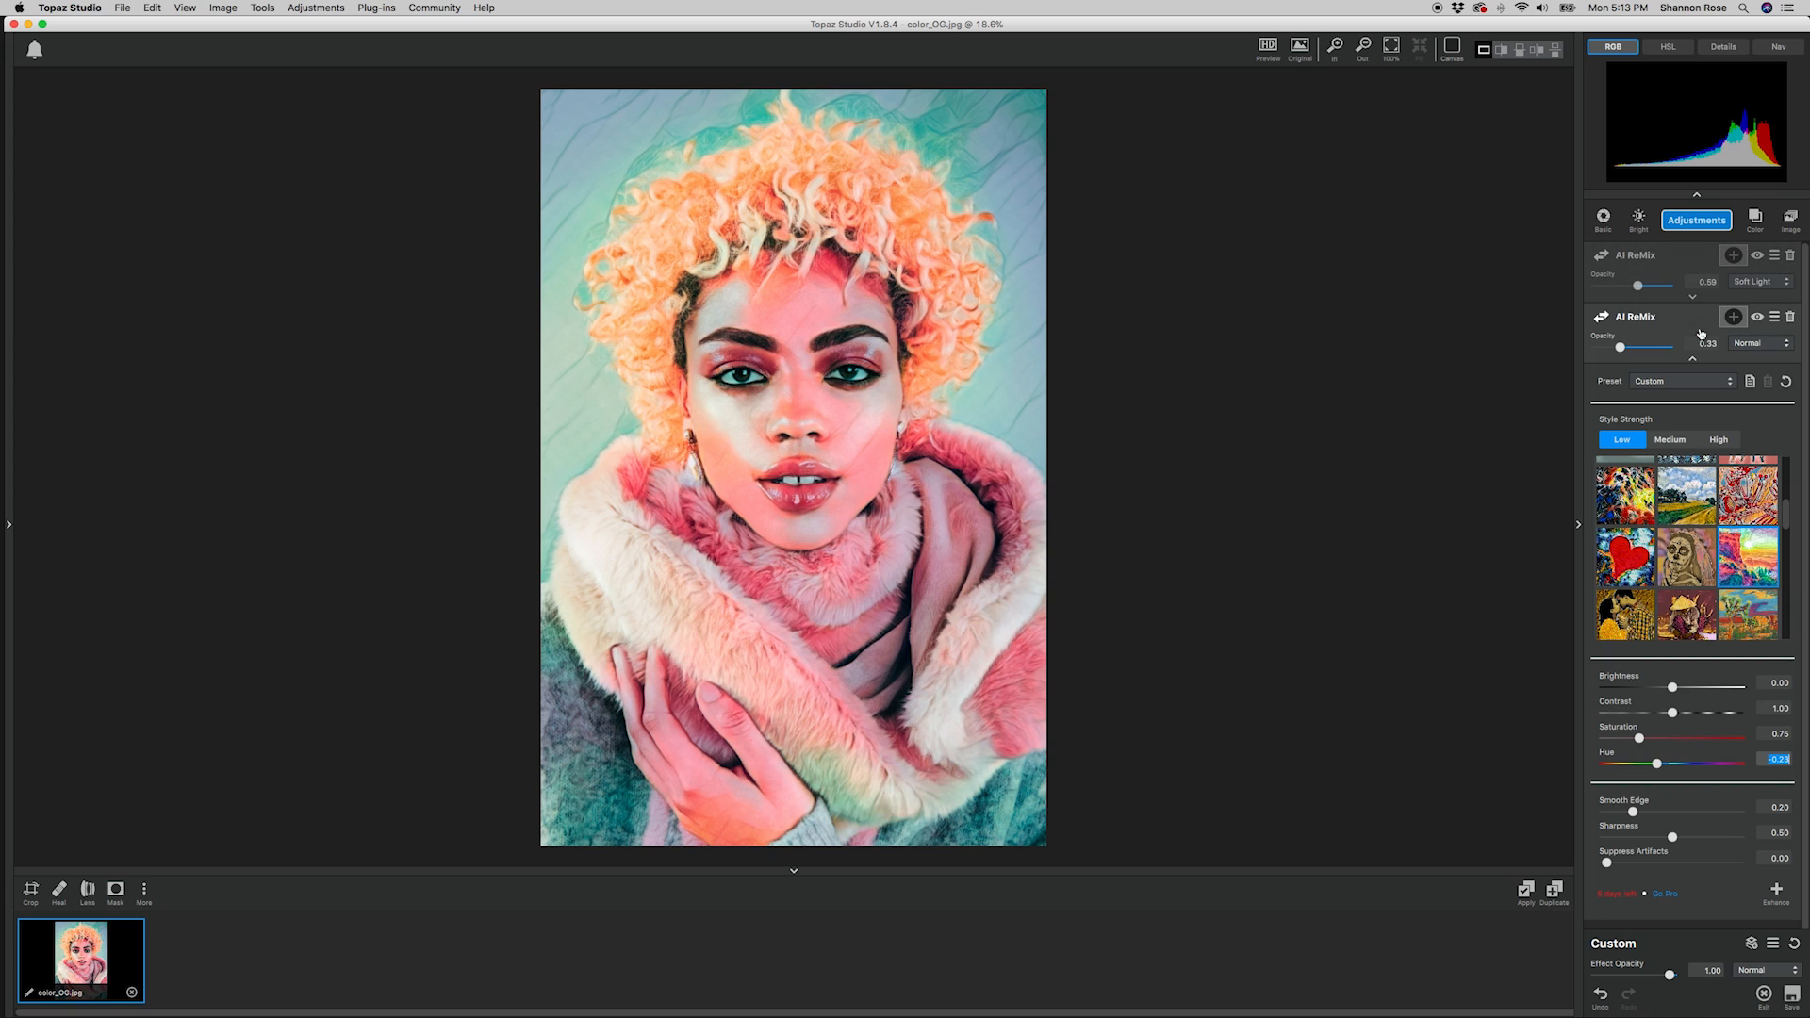
pyautogui.click(1694, 359)
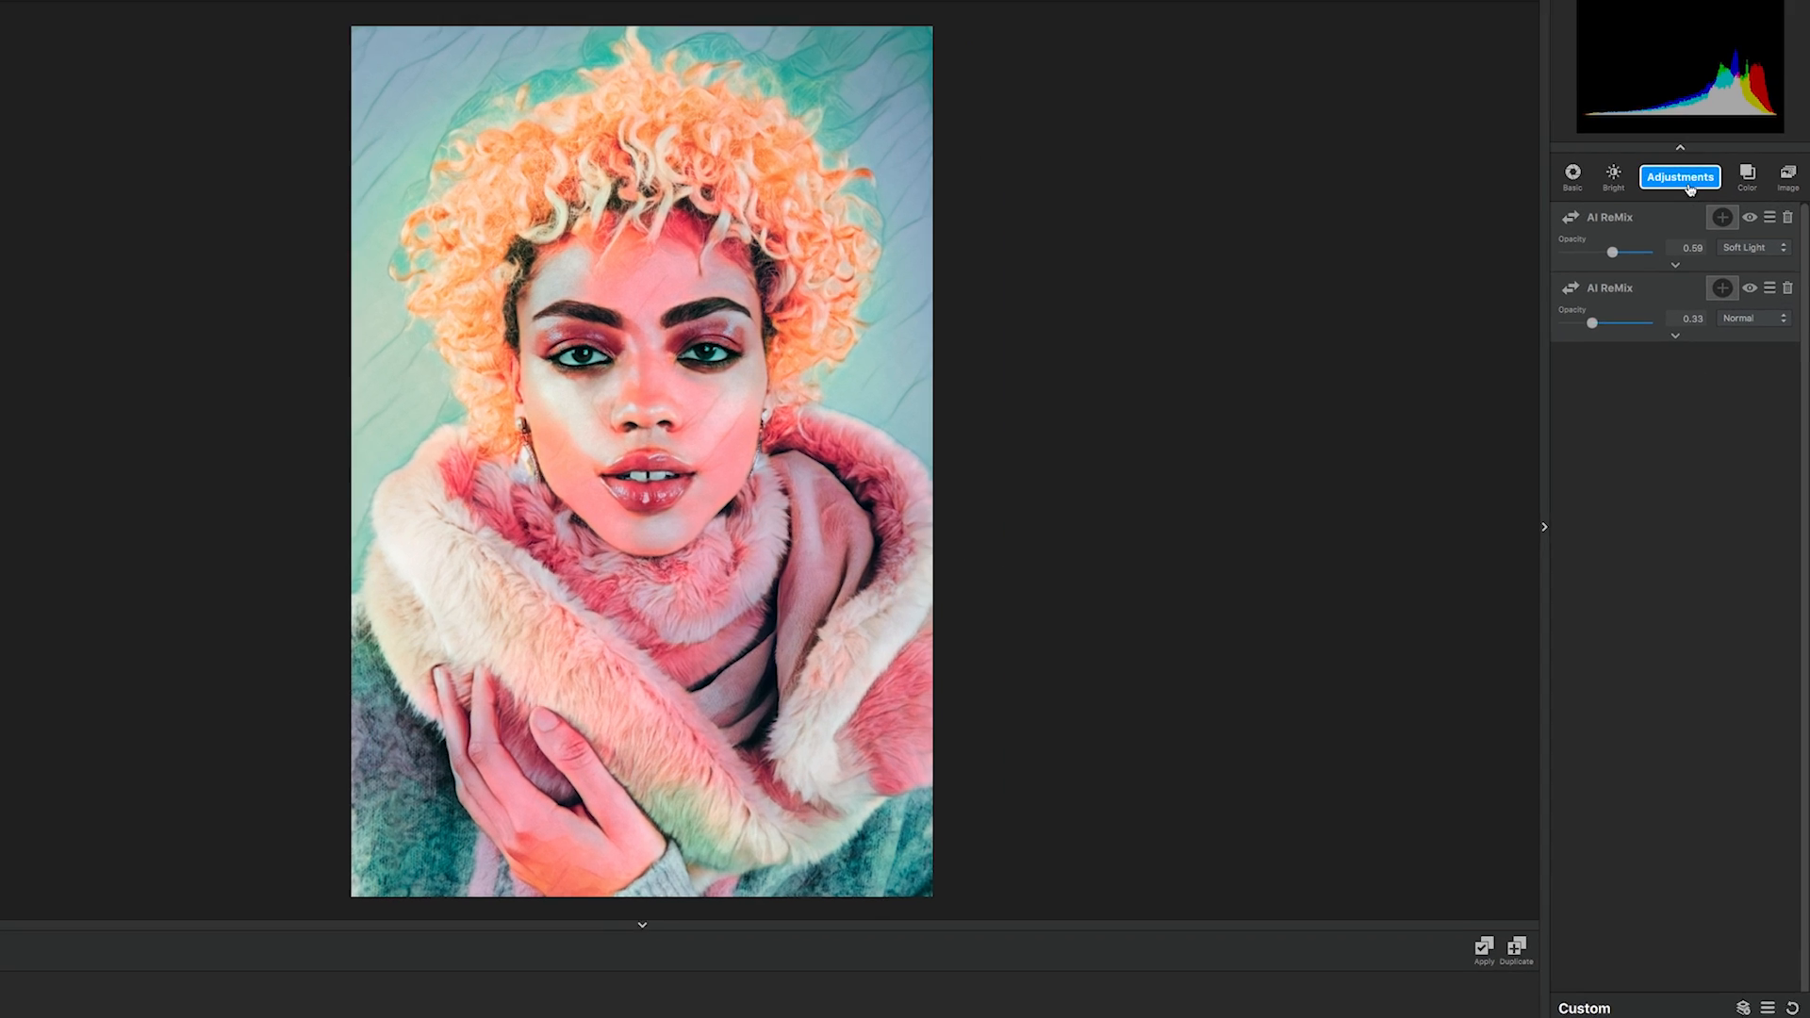
# Add a third AI ReMix adjustment with the style showing a blonde woman's portrait on teal.
pyautogui.click(1697, 219)
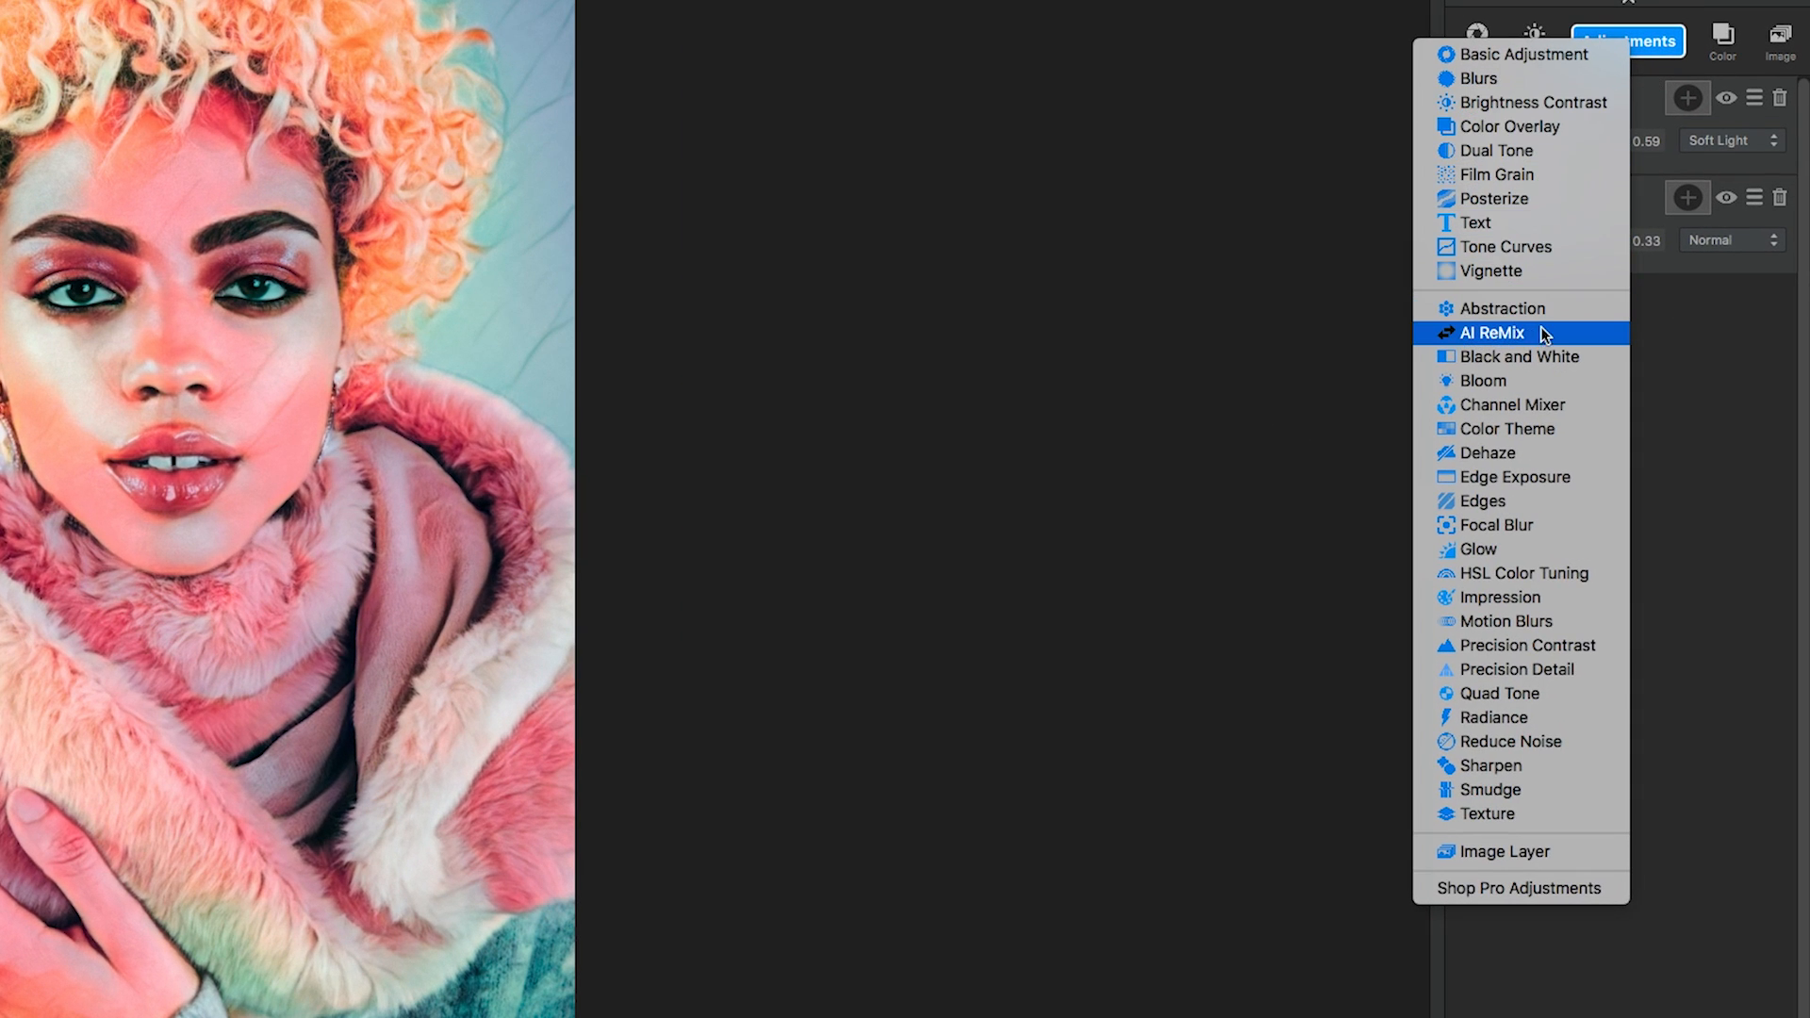
pyautogui.click(1493, 335)
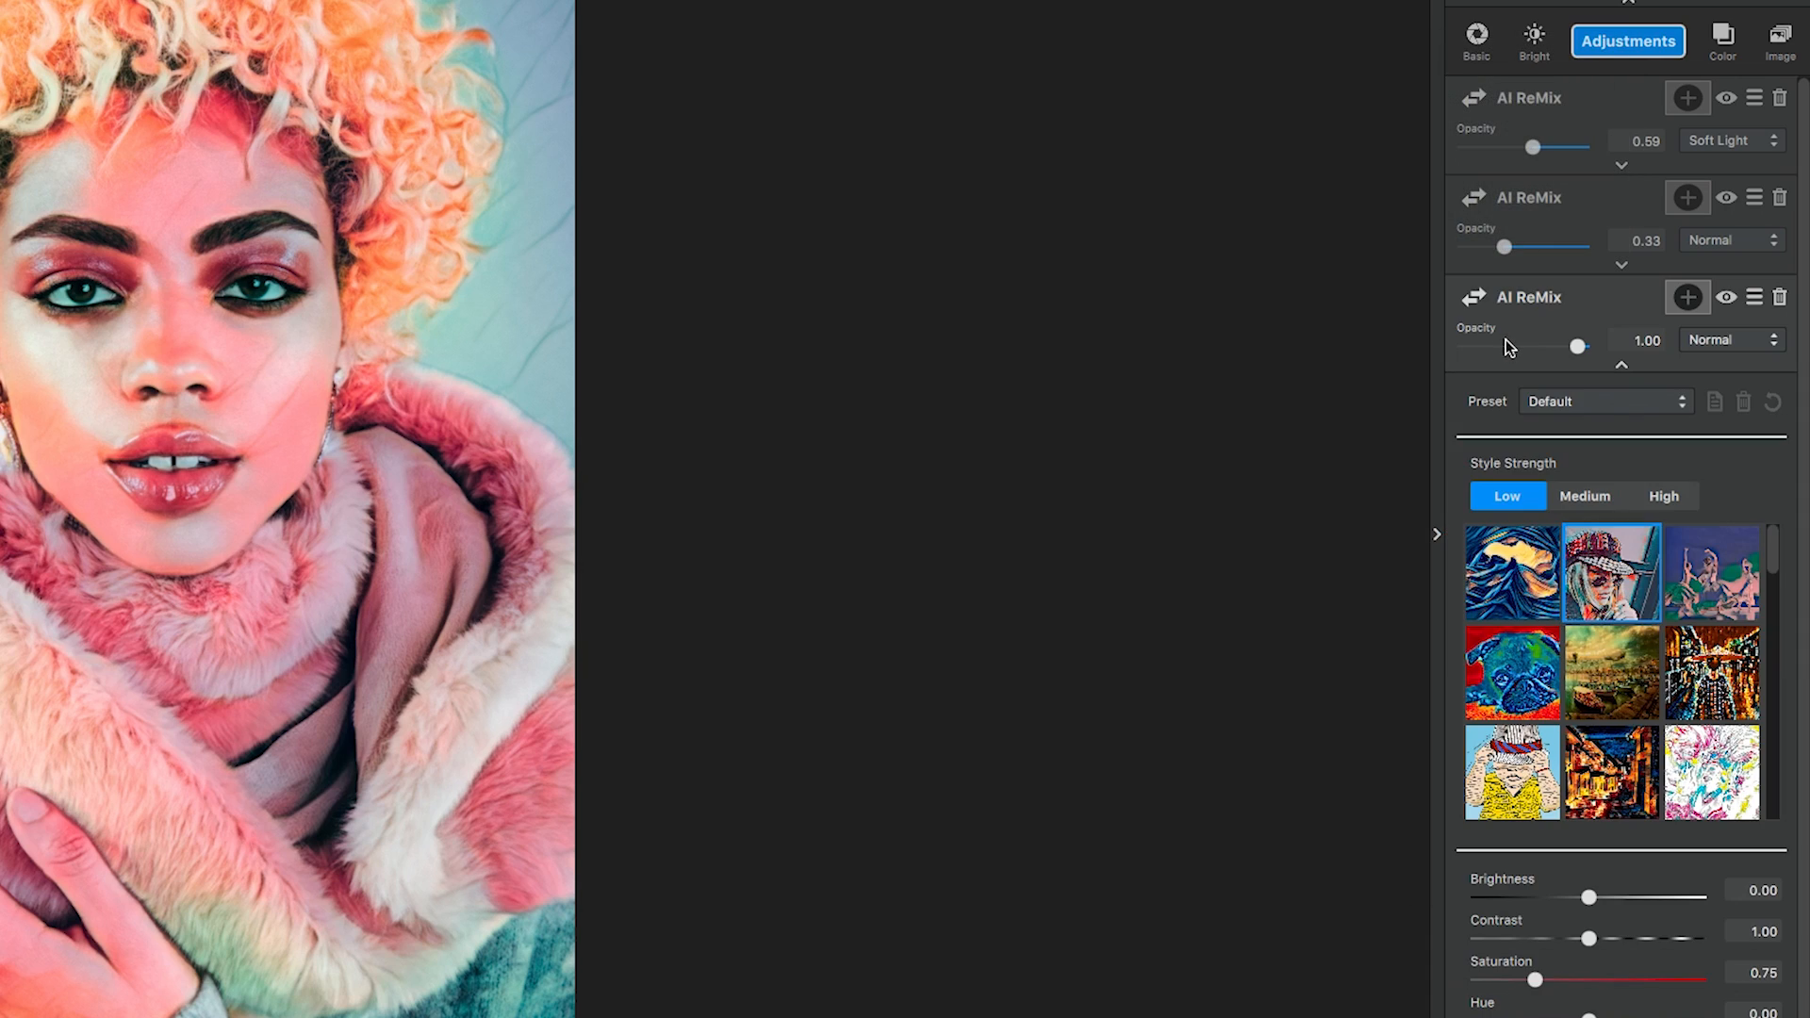
pyautogui.scroll(-2, 1705, 508)
pyautogui.moveTo(1775, 480); pyautogui.dragTo(1796, 629)
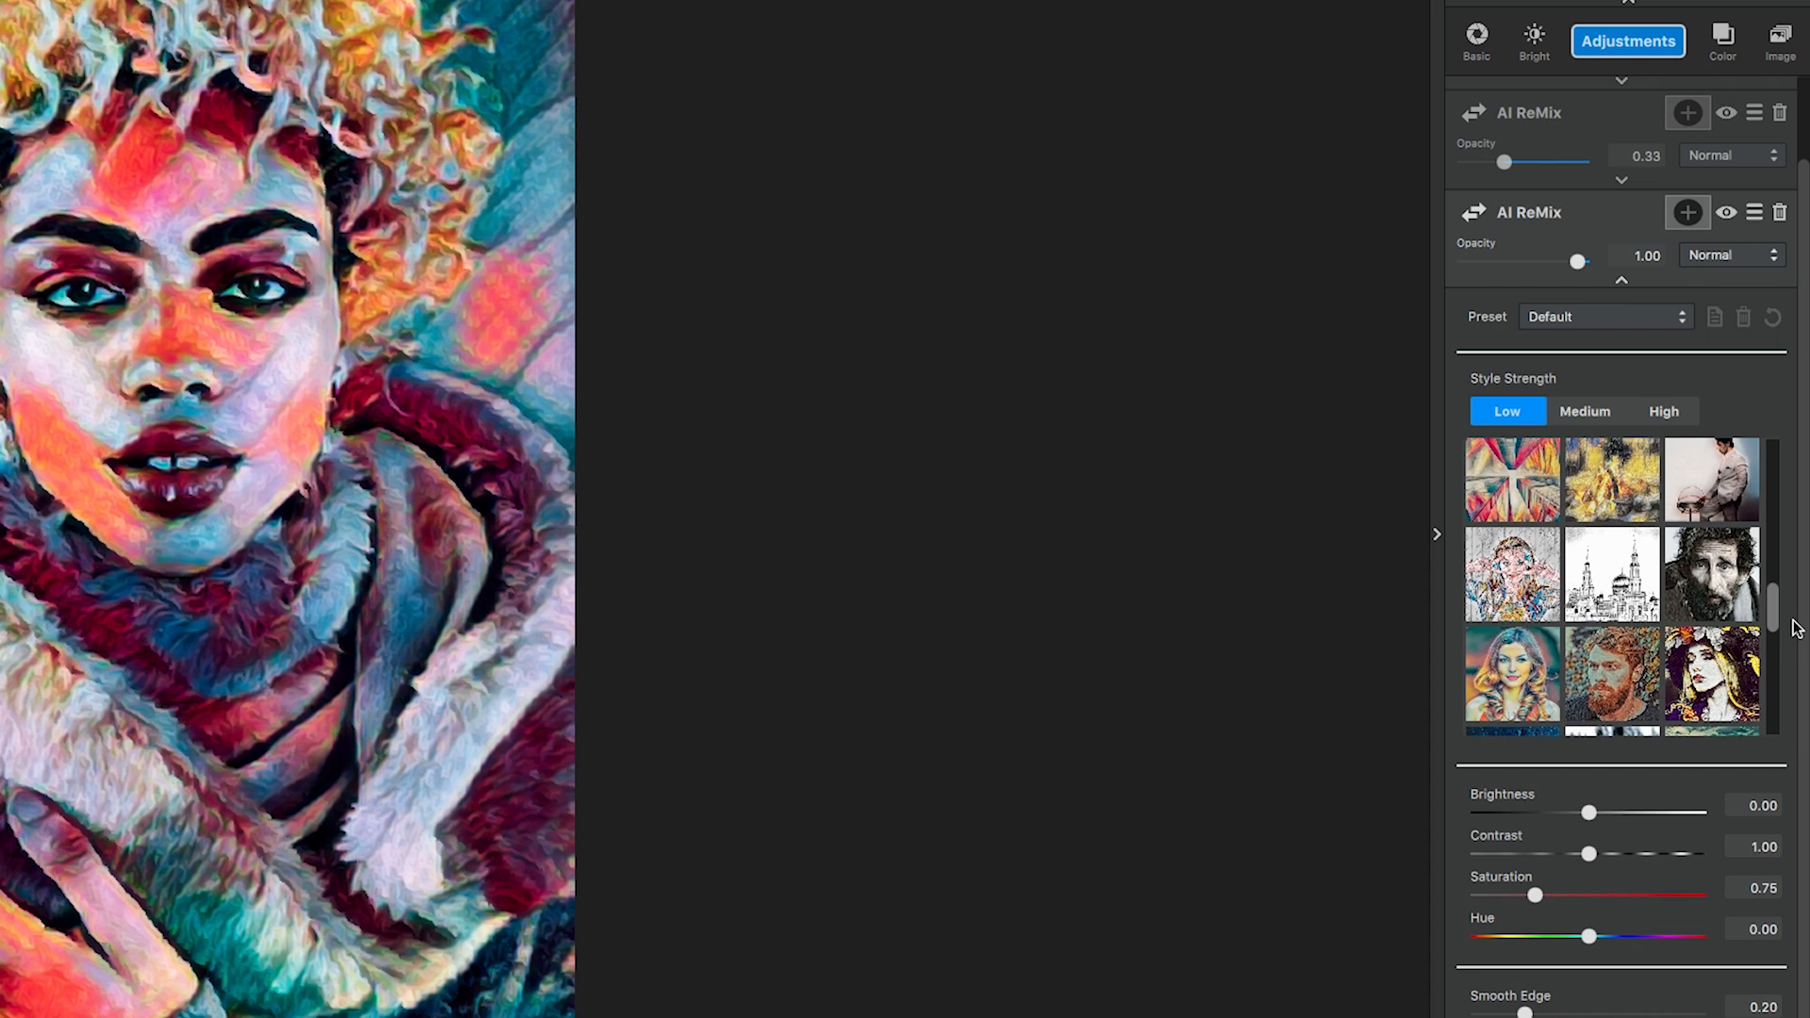
pyautogui.click(1530, 691)
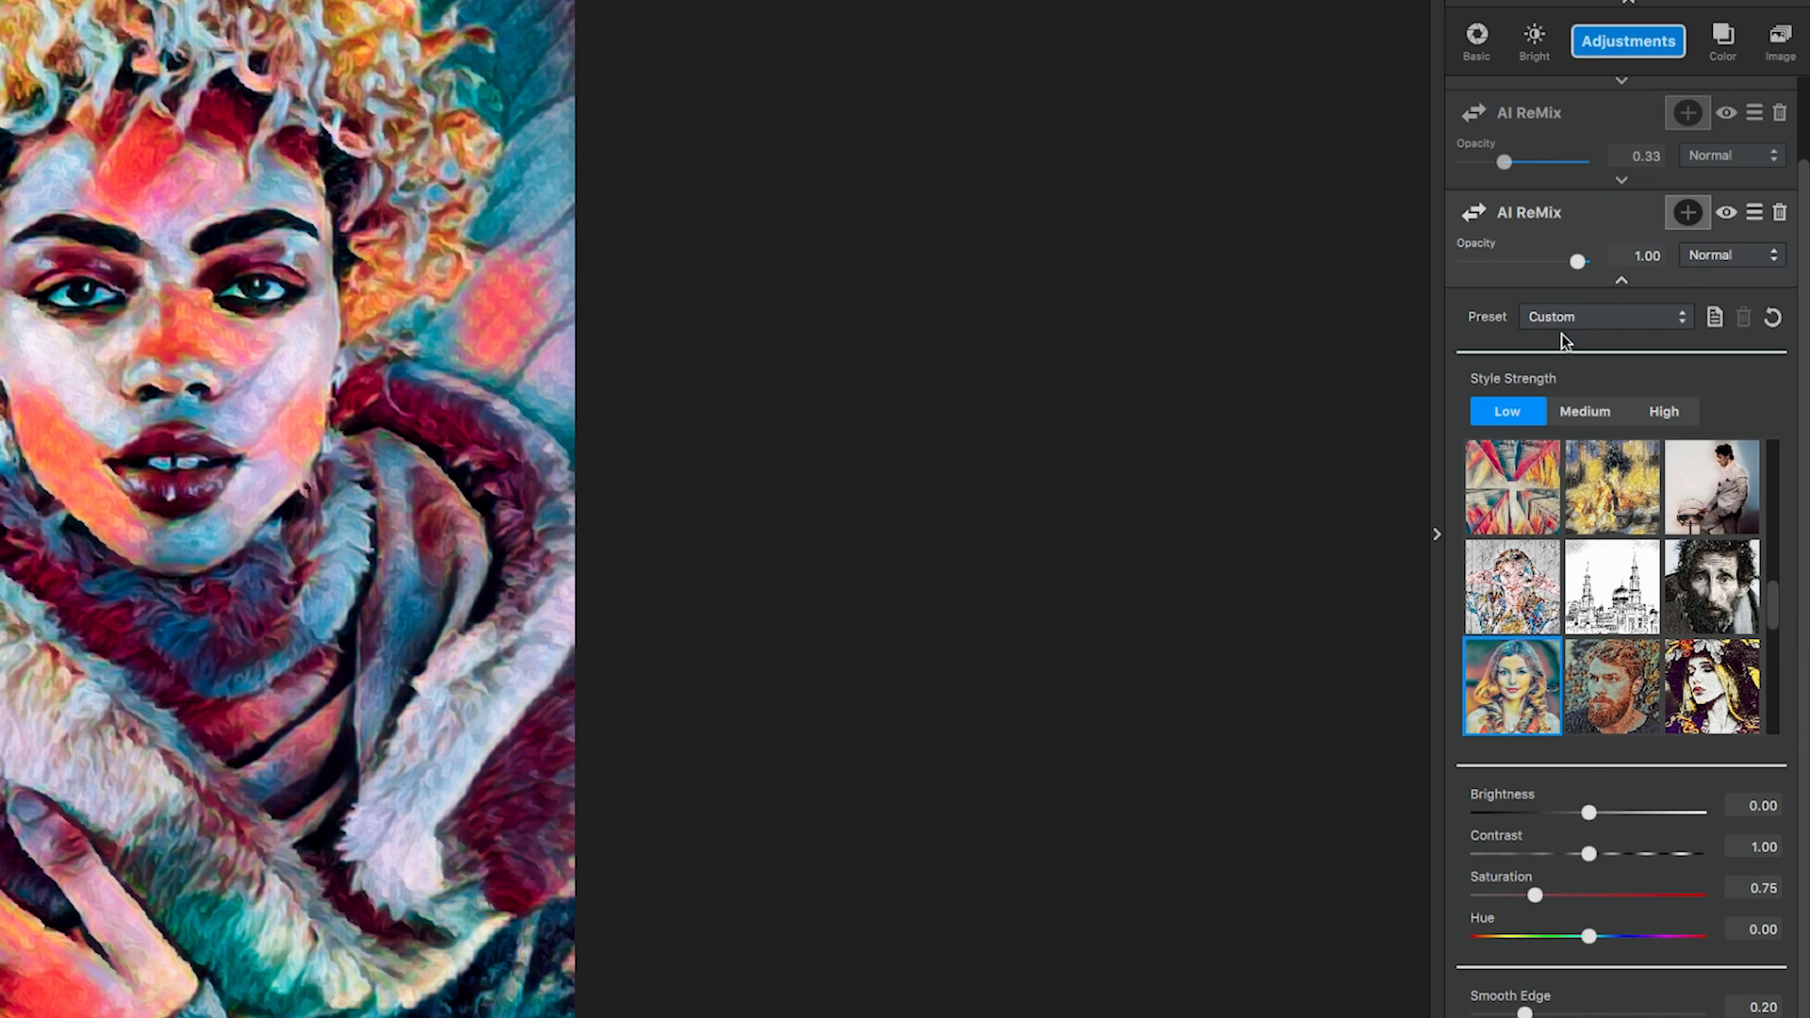
# Set the third AI ReMix's opacity to 0.80 and blend mode to Luminosity, and collapse its settings.
pyautogui.click(1641, 254)
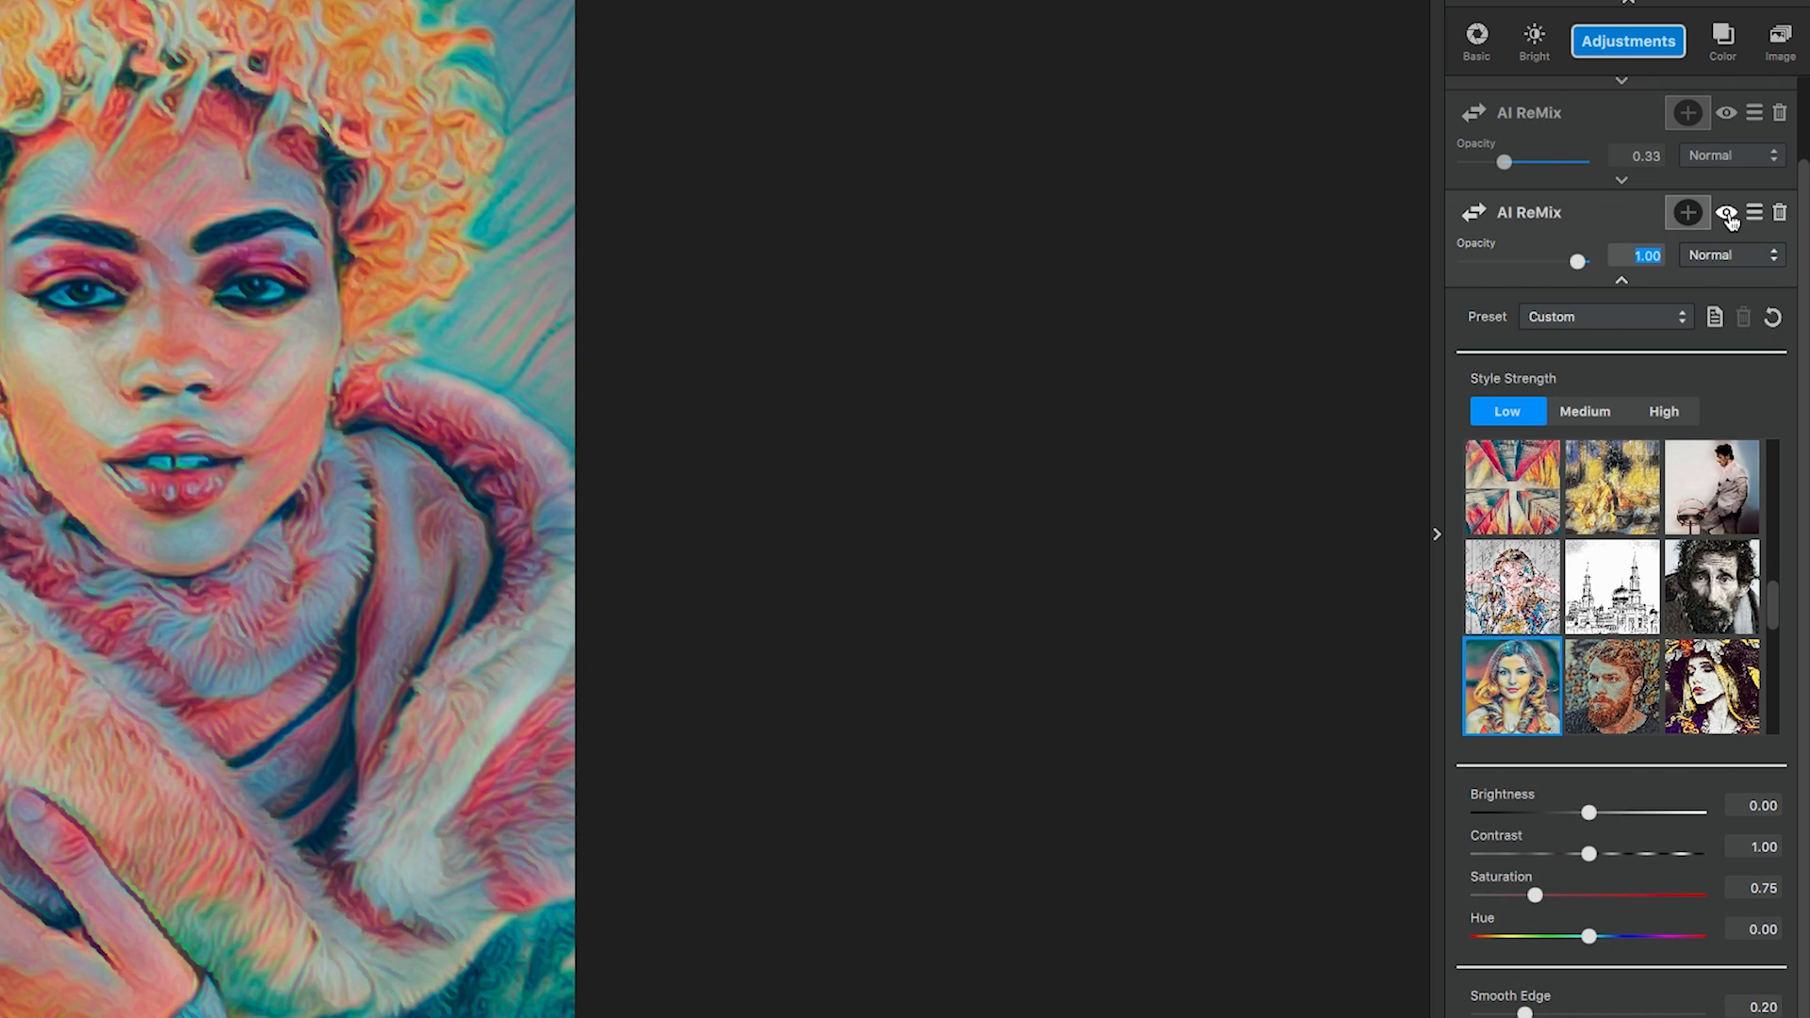
pyautogui.press('BackSpace')
pyautogui.write('.8')
pyautogui.press('Return')
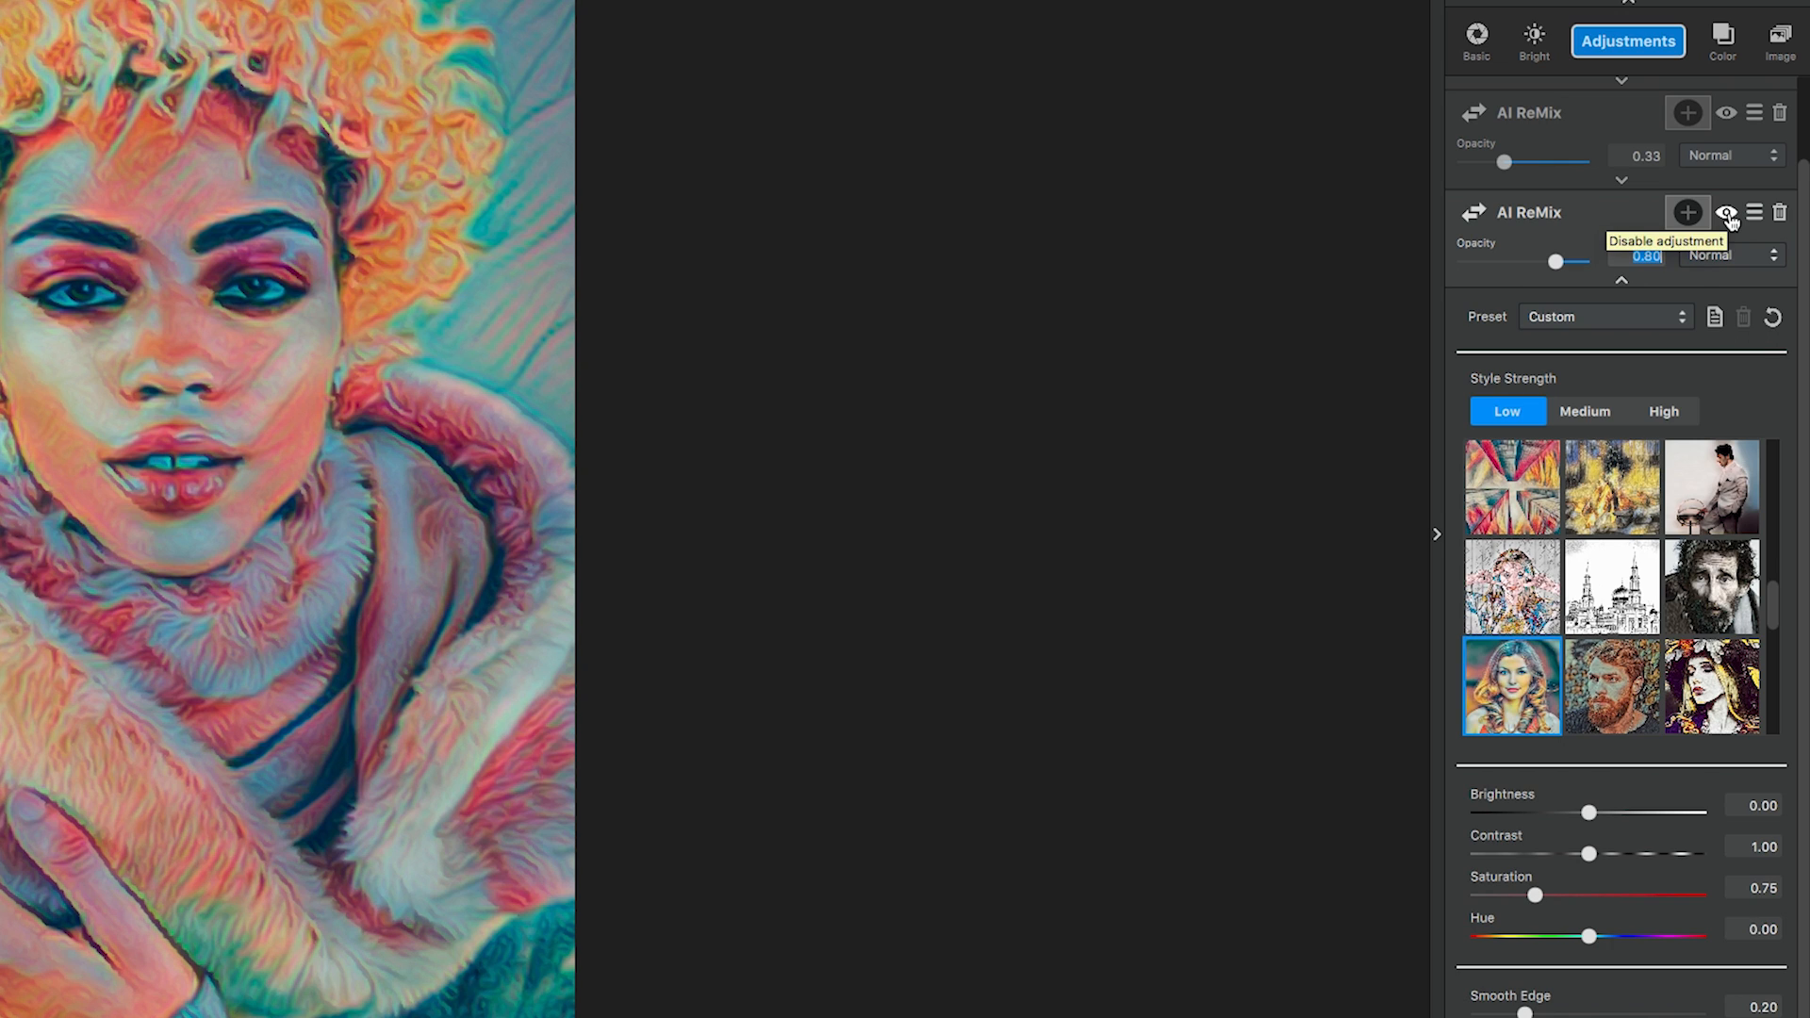
pyautogui.click(1707, 257)
pyautogui.click(1722, 795)
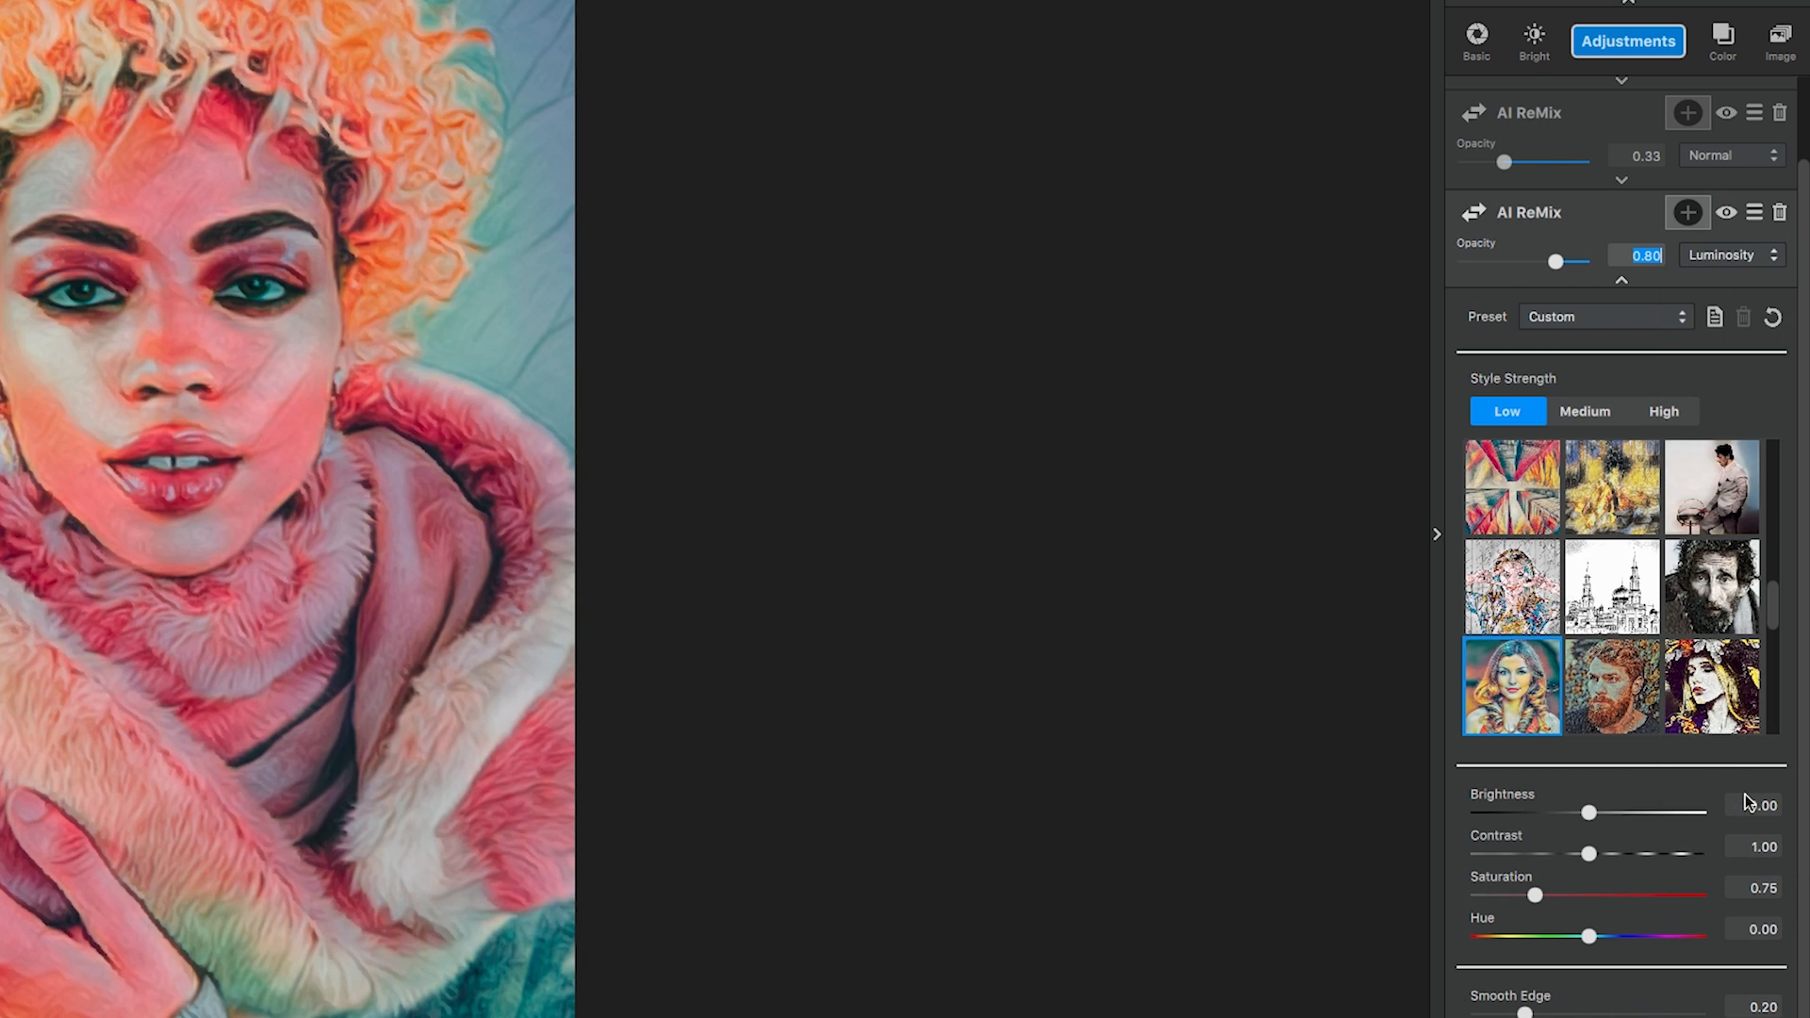
pyautogui.click(1622, 280)
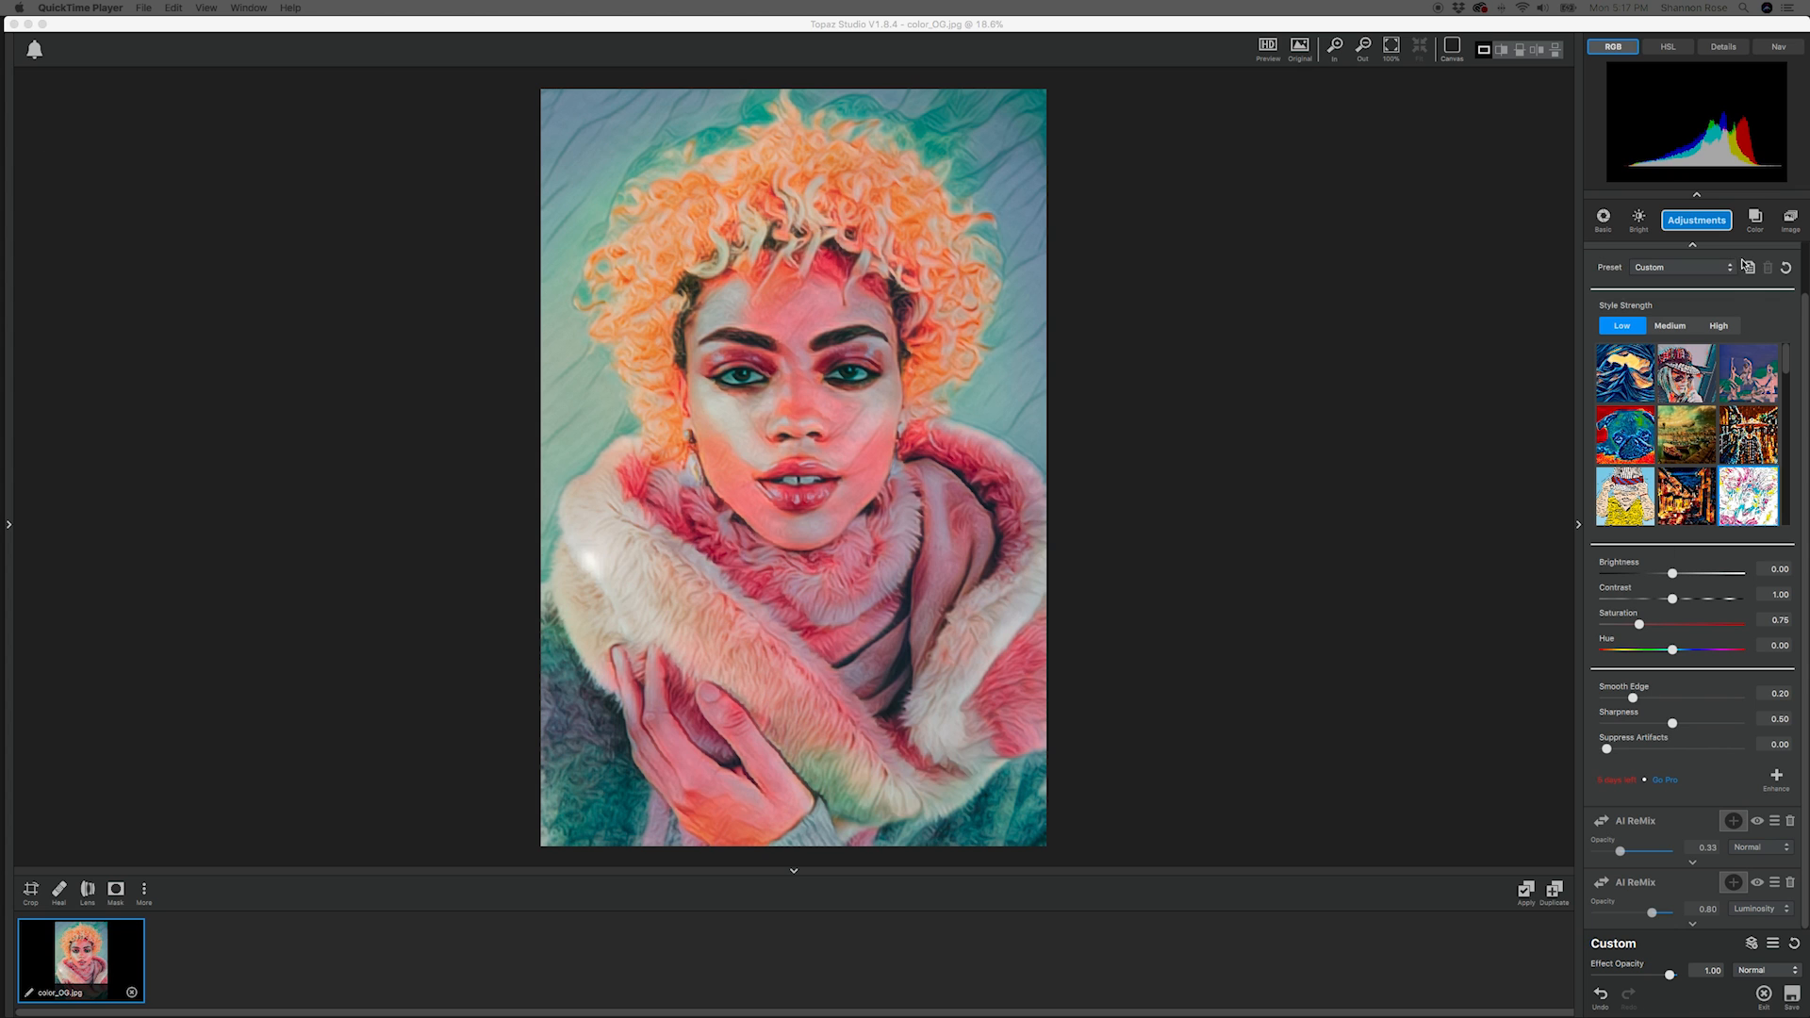
# Add a brush mask to the first AI ReMix and paint out its effect along the hair's sides, crown and hairline with a smaller brush.
pyautogui.moveTo(1803, 309); pyautogui.dragTo(1804, 256)
pyautogui.click(1692, 296)
pyautogui.click(1734, 255)
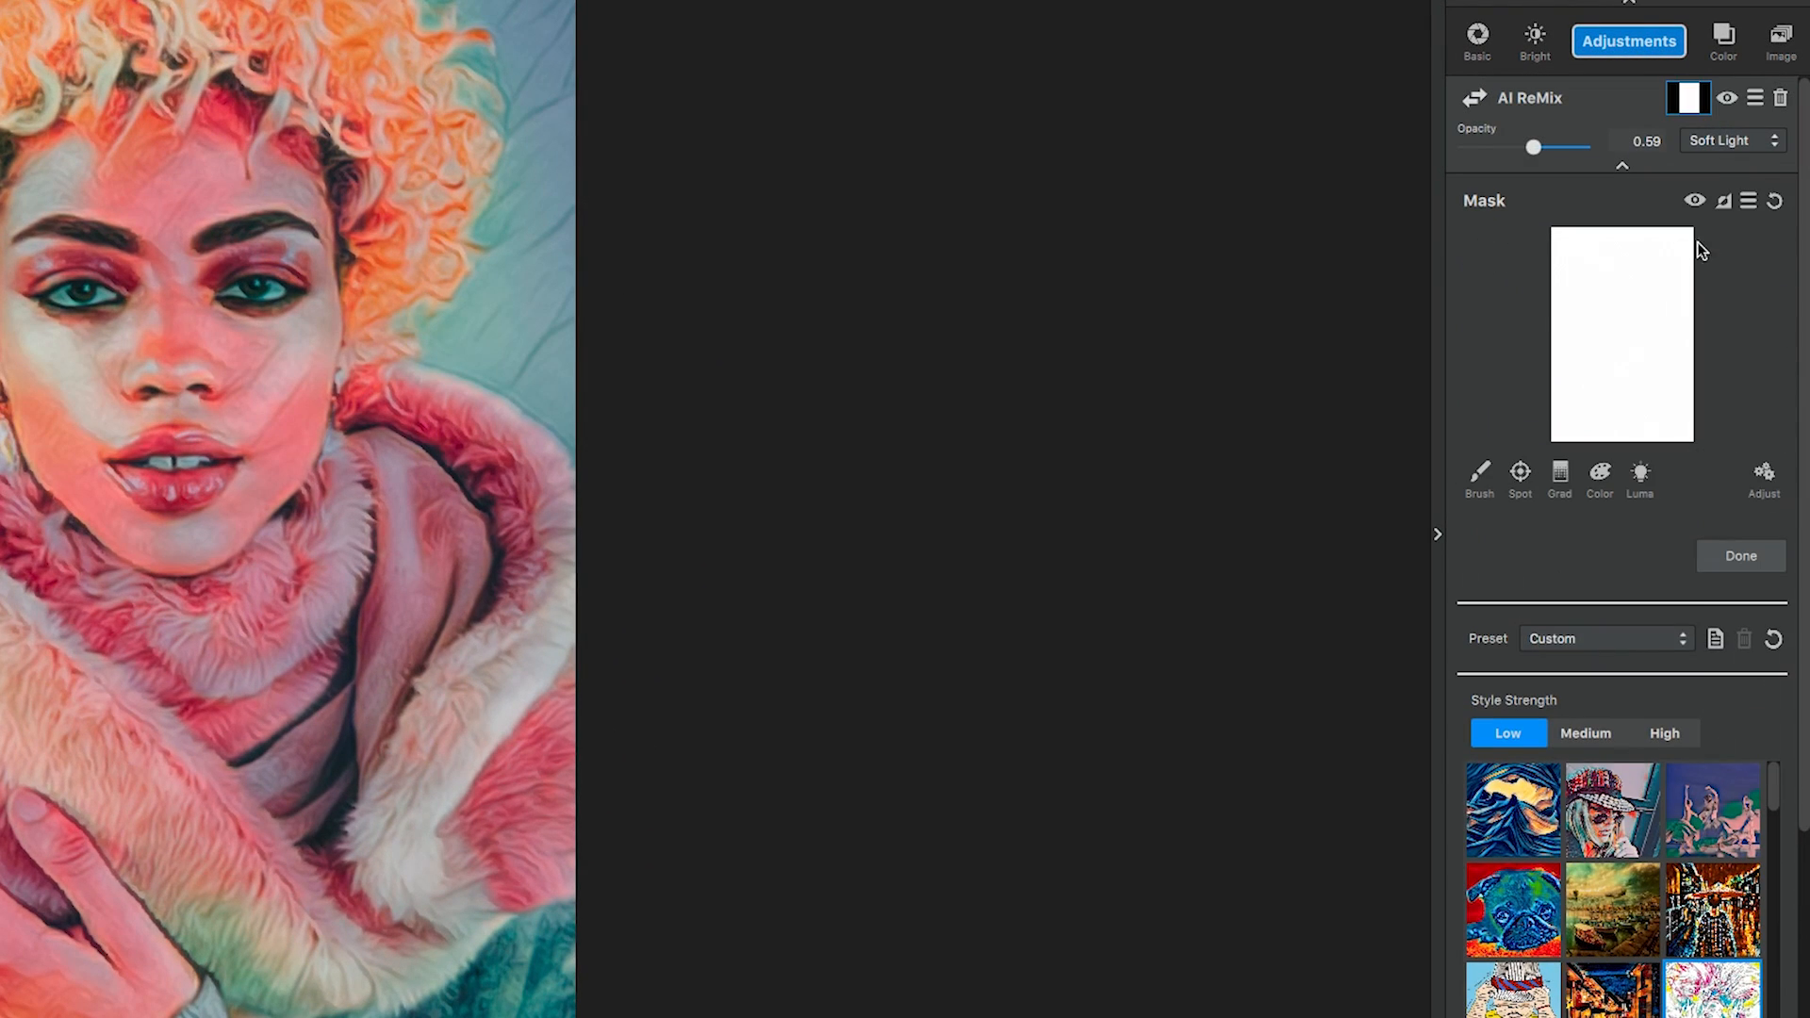
pyautogui.click(1480, 474)
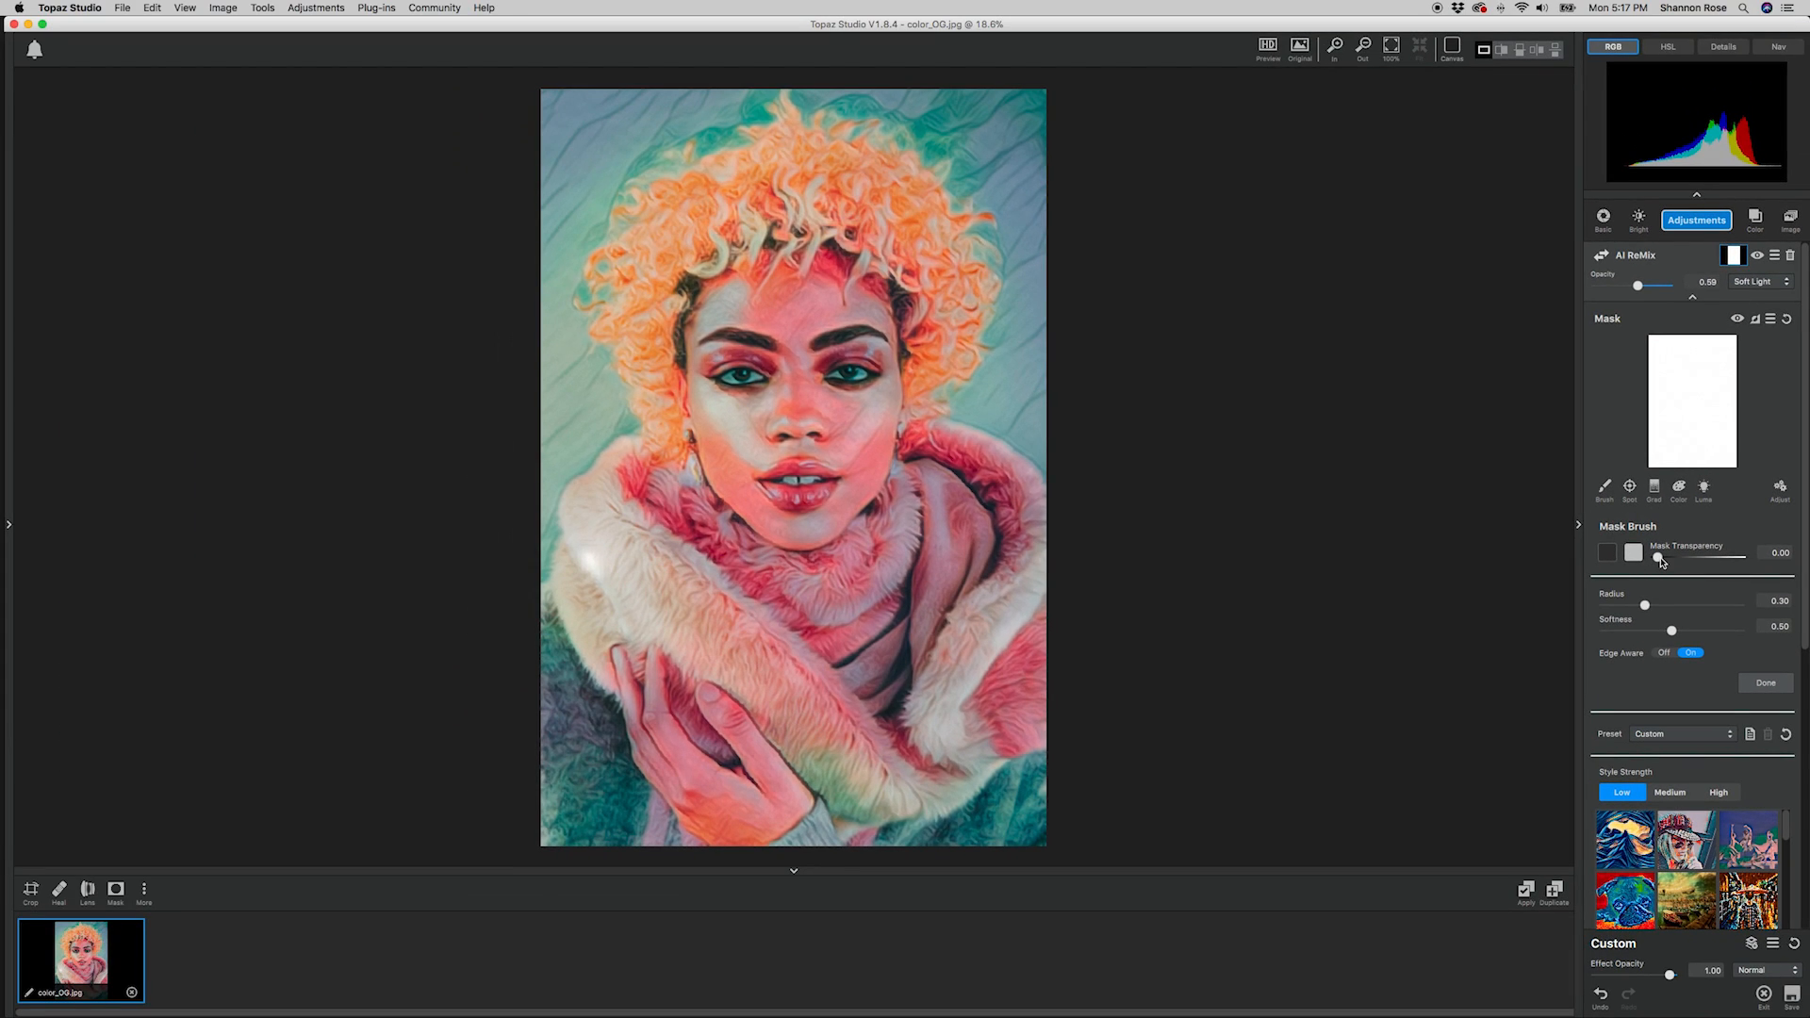
pyautogui.moveTo(1645, 606); pyautogui.dragTo(1624, 606)
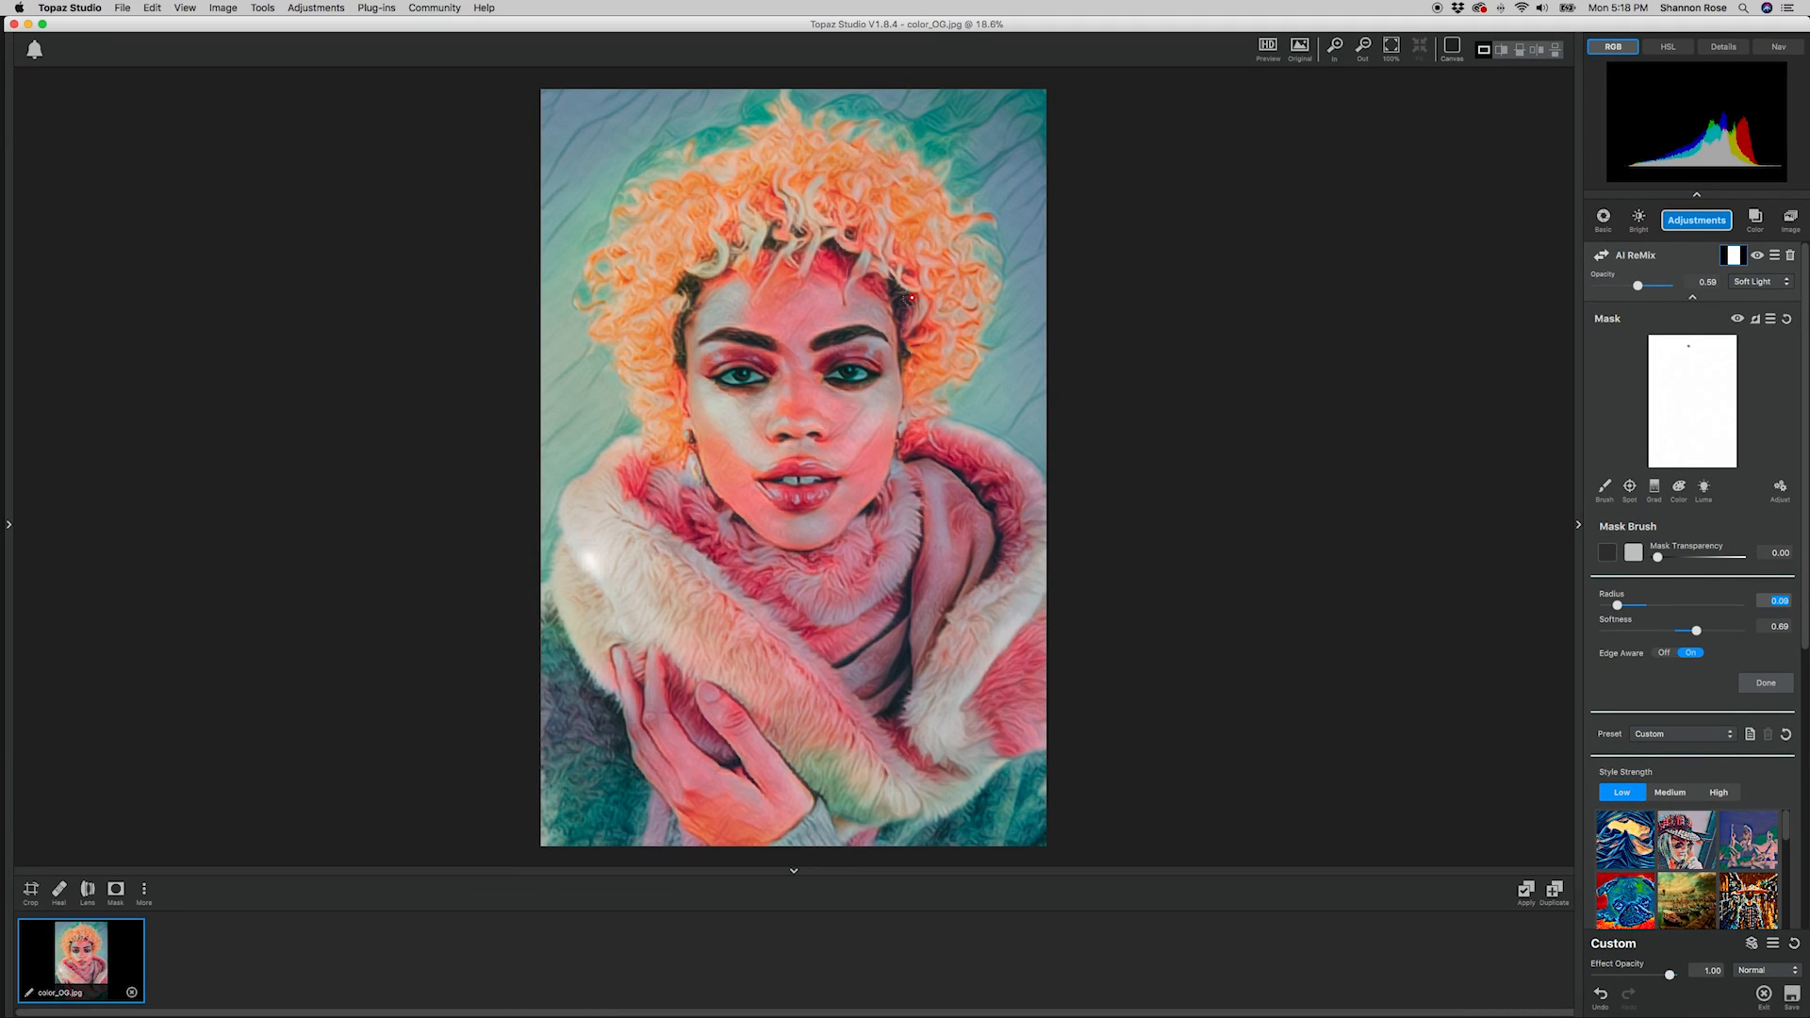
pyautogui.moveTo(934, 363); pyautogui.dragTo(921, 405)
pyautogui.moveTo(661, 339)
pyautogui.mouseDown()
pyautogui.moveTo(665, 309)
pyautogui.moveTo(761, 295)
pyautogui.mouseUp()
pyautogui.moveTo(780, 95); pyautogui.dragTo(794, 134)
pyautogui.moveTo(858, 132); pyautogui.dragTo(952, 186)
pyautogui.moveTo(1613, 605); pyautogui.dragTo(1636, 605)
pyautogui.moveTo(947, 338); pyautogui.dragTo(917, 380)
pyautogui.moveTo(1636, 605); pyautogui.dragTo(1623, 605)
pyautogui.moveTo(621, 249); pyautogui.dragTo(644, 235)
pyautogui.moveTo(714, 177); pyautogui.dragTo(736, 161)
# Paint more strokes through the curls on the first AI ReMix's mask, varying the brush transparency and radius.
pyautogui.moveTo(1658, 558); pyautogui.dragTo(1685, 558)
pyautogui.moveTo(943, 226); pyautogui.dragTo(981, 288)
pyautogui.moveTo(1685, 557); pyautogui.dragTo(1708, 557)
pyautogui.moveTo(693, 257); pyautogui.dragTo(670, 272)
pyautogui.moveTo(652, 224); pyautogui.dragTo(634, 245)
pyautogui.moveTo(1709, 557); pyautogui.dragTo(1665, 557)
pyautogui.moveTo(1623, 605); pyautogui.dragTo(1609, 605)
pyautogui.moveTo(725, 247); pyautogui.dragTo(723, 270)
pyautogui.moveTo(805, 159); pyautogui.dragTo(819, 174)
pyautogui.moveTo(910, 331); pyautogui.dragTo(928, 299)
pyautogui.moveTo(915, 255); pyautogui.dragTo(960, 218)
# Soften the first AI ReMix's effect on the forehead and both cheeks with partly transparent mask strokes.
pyautogui.moveTo(1665, 558); pyautogui.dragTo(1702, 558)
pyautogui.moveTo(1609, 606)
pyautogui.mouseDown()
pyautogui.moveTo(1645, 605)
pyautogui.moveTo(1628, 605)
pyautogui.mouseUp()
pyautogui.moveTo(712, 318); pyautogui.dragTo(737, 294)
pyautogui.moveTo(1702, 557); pyautogui.dragTo(1688, 557)
pyautogui.moveTo(743, 316); pyautogui.dragTo(858, 311)
pyautogui.moveTo(759, 408); pyautogui.dragTo(762, 497)
pyautogui.moveTo(886, 394)
pyautogui.mouseDown()
pyautogui.moveTo(830, 497)
pyautogui.moveTo(810, 444)
pyautogui.mouseUp()
# Set the mask brush softness to 0.33 and radius to about 0.18, and paint the first AI ReMix's mask along the lower face.
pyautogui.press('super+equal')
pyautogui.moveTo(1688, 558); pyautogui.dragTo(1656, 557)
pyautogui.moveTo(1629, 606); pyautogui.dragTo(1615, 605)
pyautogui.moveTo(1696, 631); pyautogui.dragTo(1650, 631)
pyautogui.moveTo(1656, 557); pyautogui.dragTo(1714, 557)
pyautogui.moveTo(1615, 605); pyautogui.dragTo(1630, 606)
pyautogui.moveTo(1714, 558); pyautogui.dragTo(1686, 558)
pyautogui.moveTo(832, 447); pyautogui.dragTo(874, 469)
# Paint over the hand and fingers on the first AI ReMix's mask and set the mask transparency to about 0.53.
pyautogui.click(1778, 46)
pyautogui.moveTo(1697, 118); pyautogui.dragTo(1697, 127)
pyautogui.moveTo(1686, 557); pyautogui.dragTo(1693, 557)
pyautogui.moveTo(727, 815)
pyautogui.mouseDown()
pyautogui.moveTo(785, 843)
pyautogui.moveTo(722, 731)
pyautogui.mouseUp()
pyautogui.moveTo(681, 796); pyautogui.dragTo(618, 699)
pyautogui.moveTo(1694, 557)
pyautogui.mouseDown()
pyautogui.moveTo(1725, 557)
pyautogui.moveTo(1700, 558)
pyautogui.mouseUp()
pyautogui.click(1788, 307)
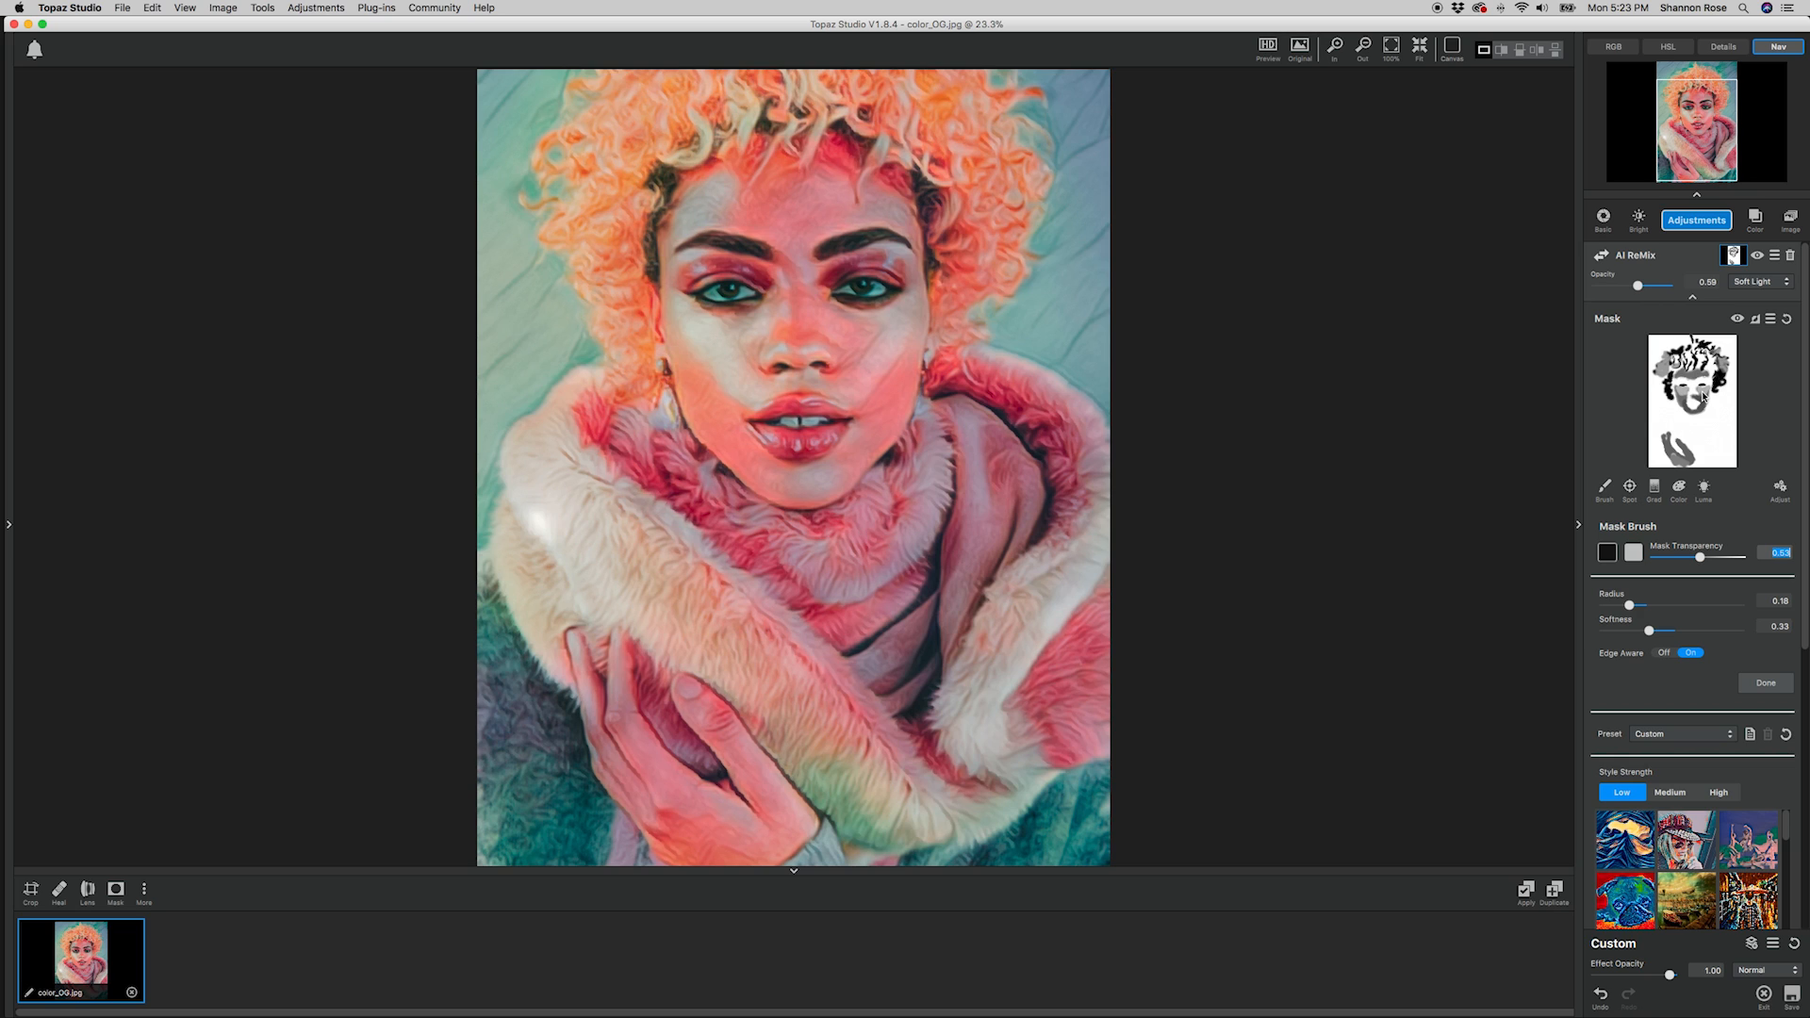
# Add a brush mask to the second AI ReMix and paint the cheeks, jaw and forehead with radius 0.17 and transparency about 0.65.
pyautogui.click(1693, 300)
pyautogui.click(1733, 317)
pyautogui.click(1702, 619)
pyautogui.moveTo(1702, 623); pyautogui.dragTo(1628, 668)
pyautogui.moveTo(843, 321)
pyautogui.mouseDown()
pyautogui.moveTo(911, 315)
pyautogui.moveTo(846, 377)
pyautogui.moveTo(882, 424)
pyautogui.moveTo(825, 490)
pyautogui.moveTo(797, 475)
pyautogui.mouseUp()
pyautogui.moveTo(1698, 619); pyautogui.dragTo(1712, 619)
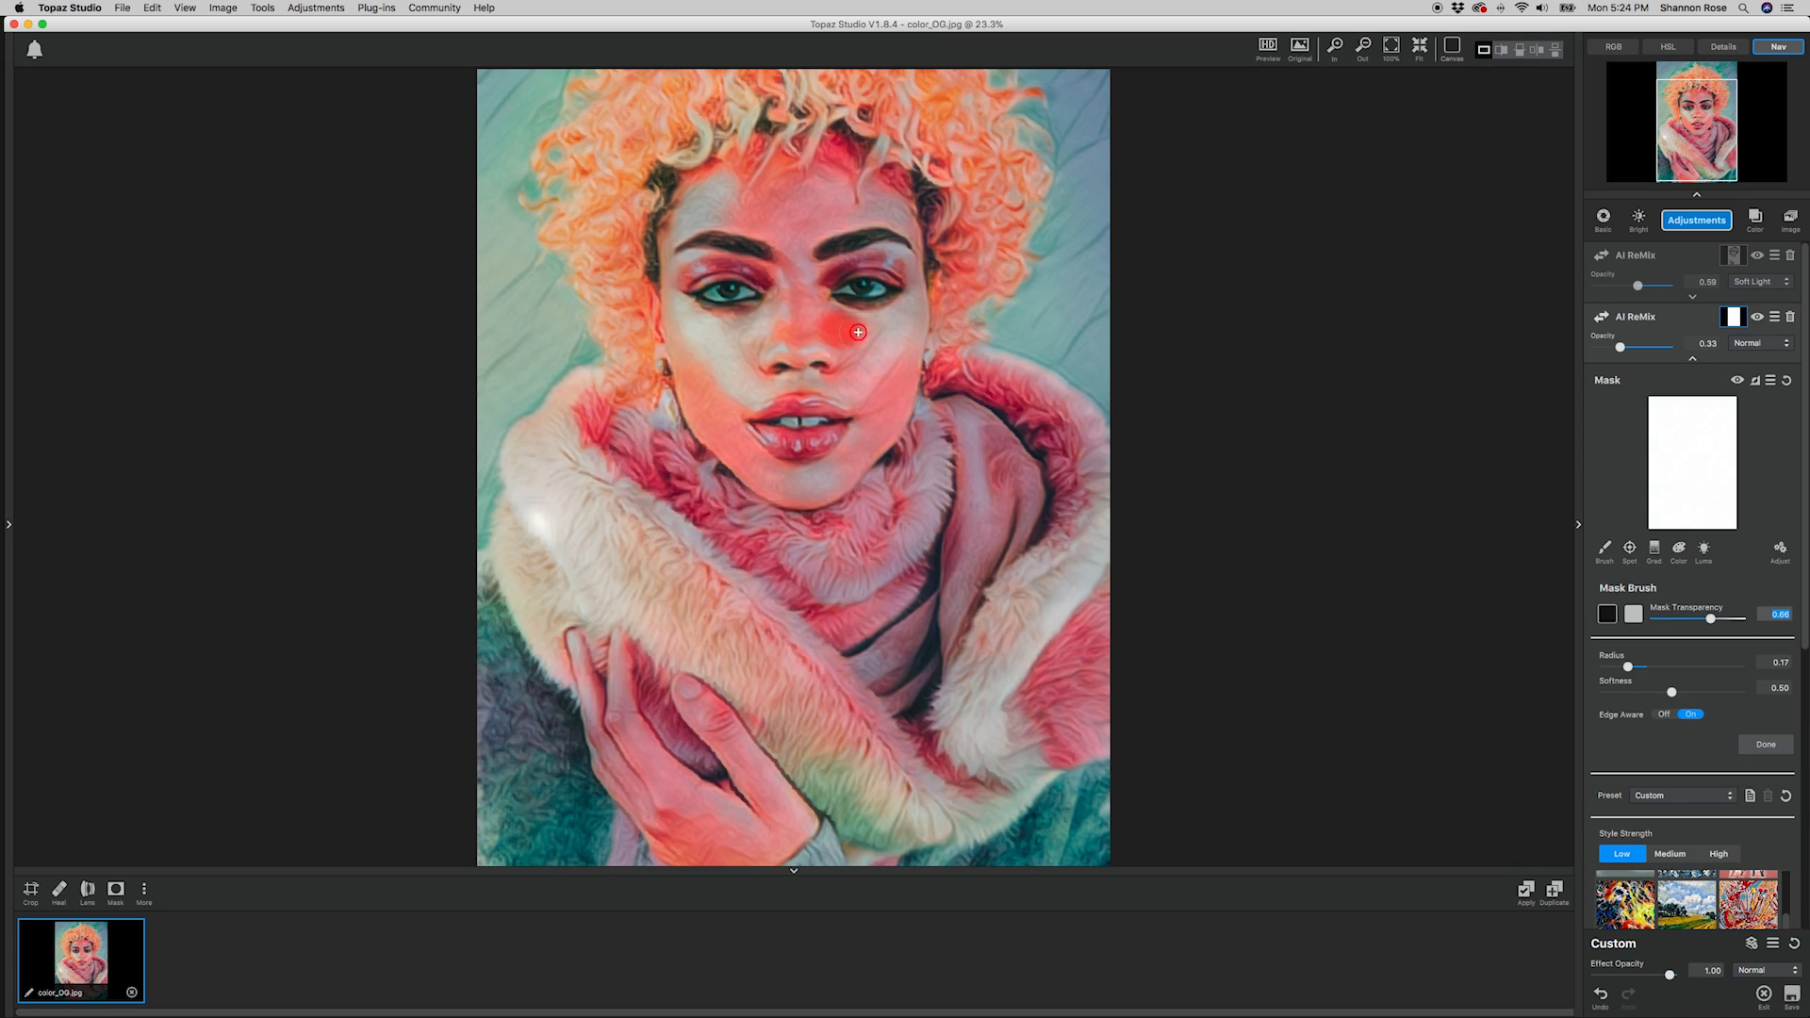
pyautogui.moveTo(757, 454); pyautogui.dragTo(674, 290)
pyautogui.moveTo(839, 215)
pyautogui.mouseDown()
pyautogui.moveTo(765, 224)
pyautogui.moveTo(709, 200)
pyautogui.mouseUp()
# Mask the eyes out of the second AI ReMix with brush radius 0.05 and transparency 0.00.
pyautogui.moveTo(1711, 619)
pyautogui.mouseDown()
pyautogui.moveTo(1657, 618)
pyautogui.moveTo(1612, 666)
pyautogui.mouseUp()
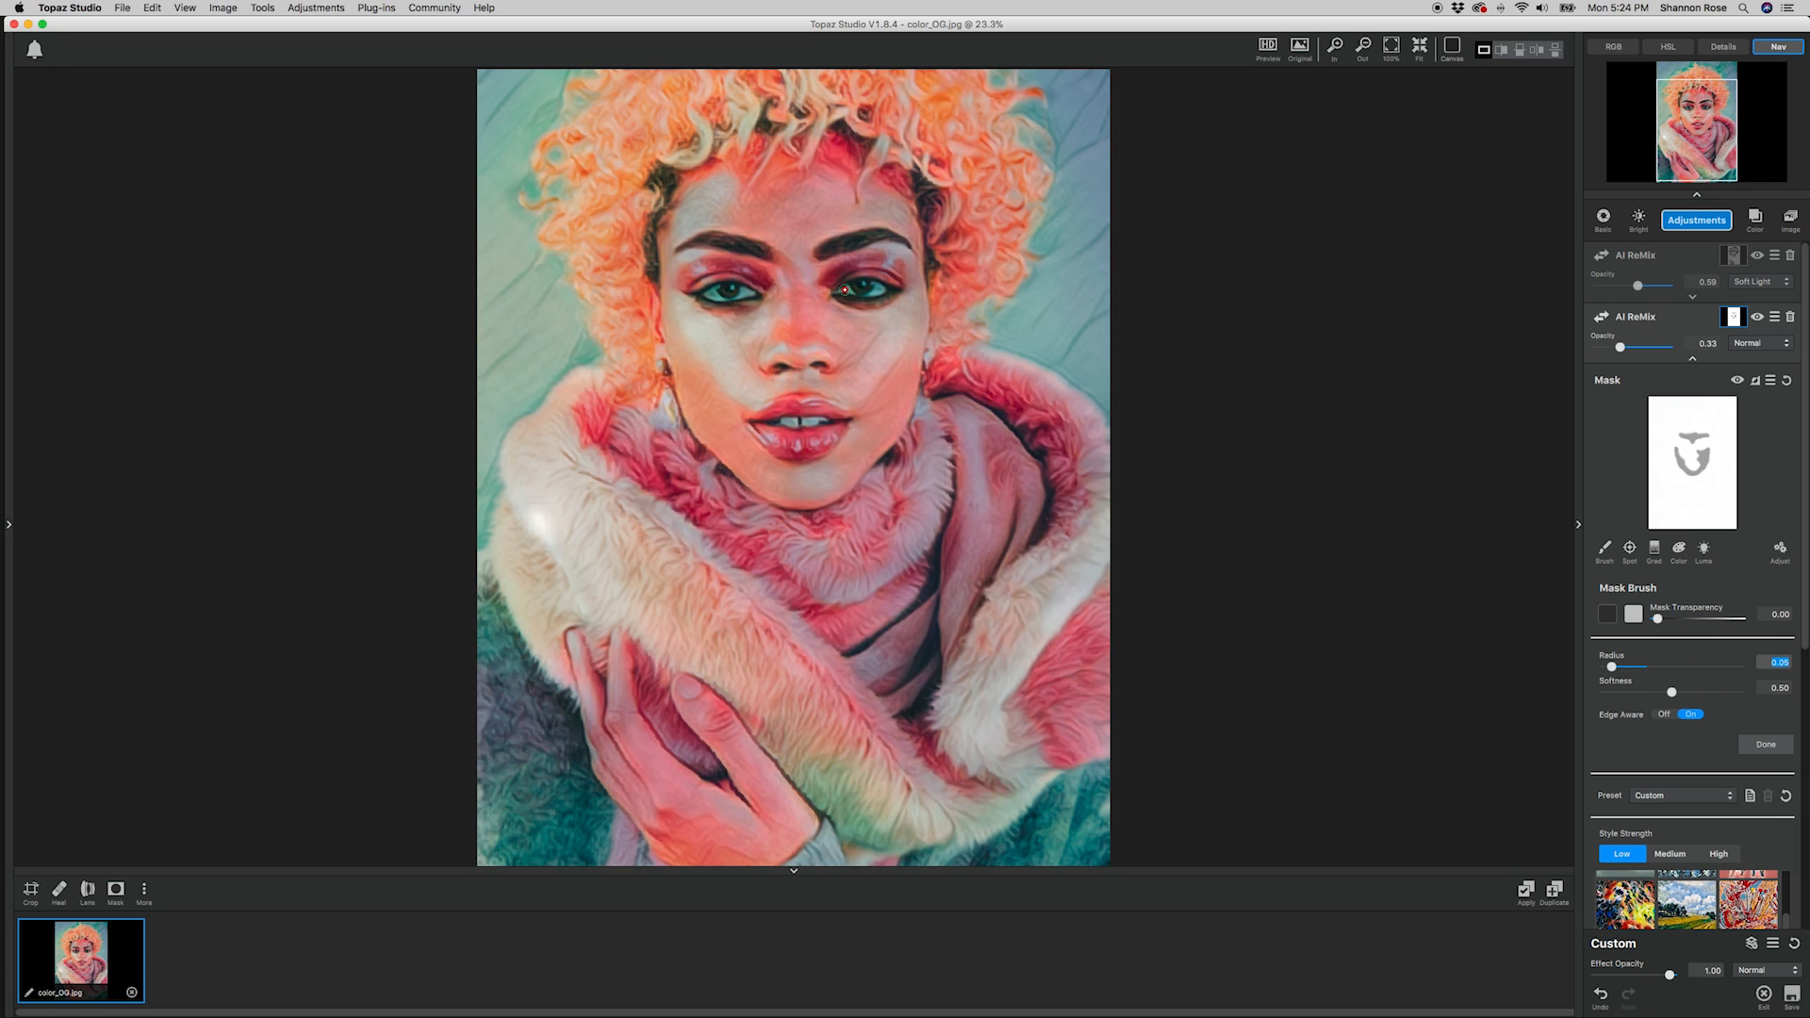
pyautogui.moveTo(709, 293); pyautogui.dragTo(749, 293)
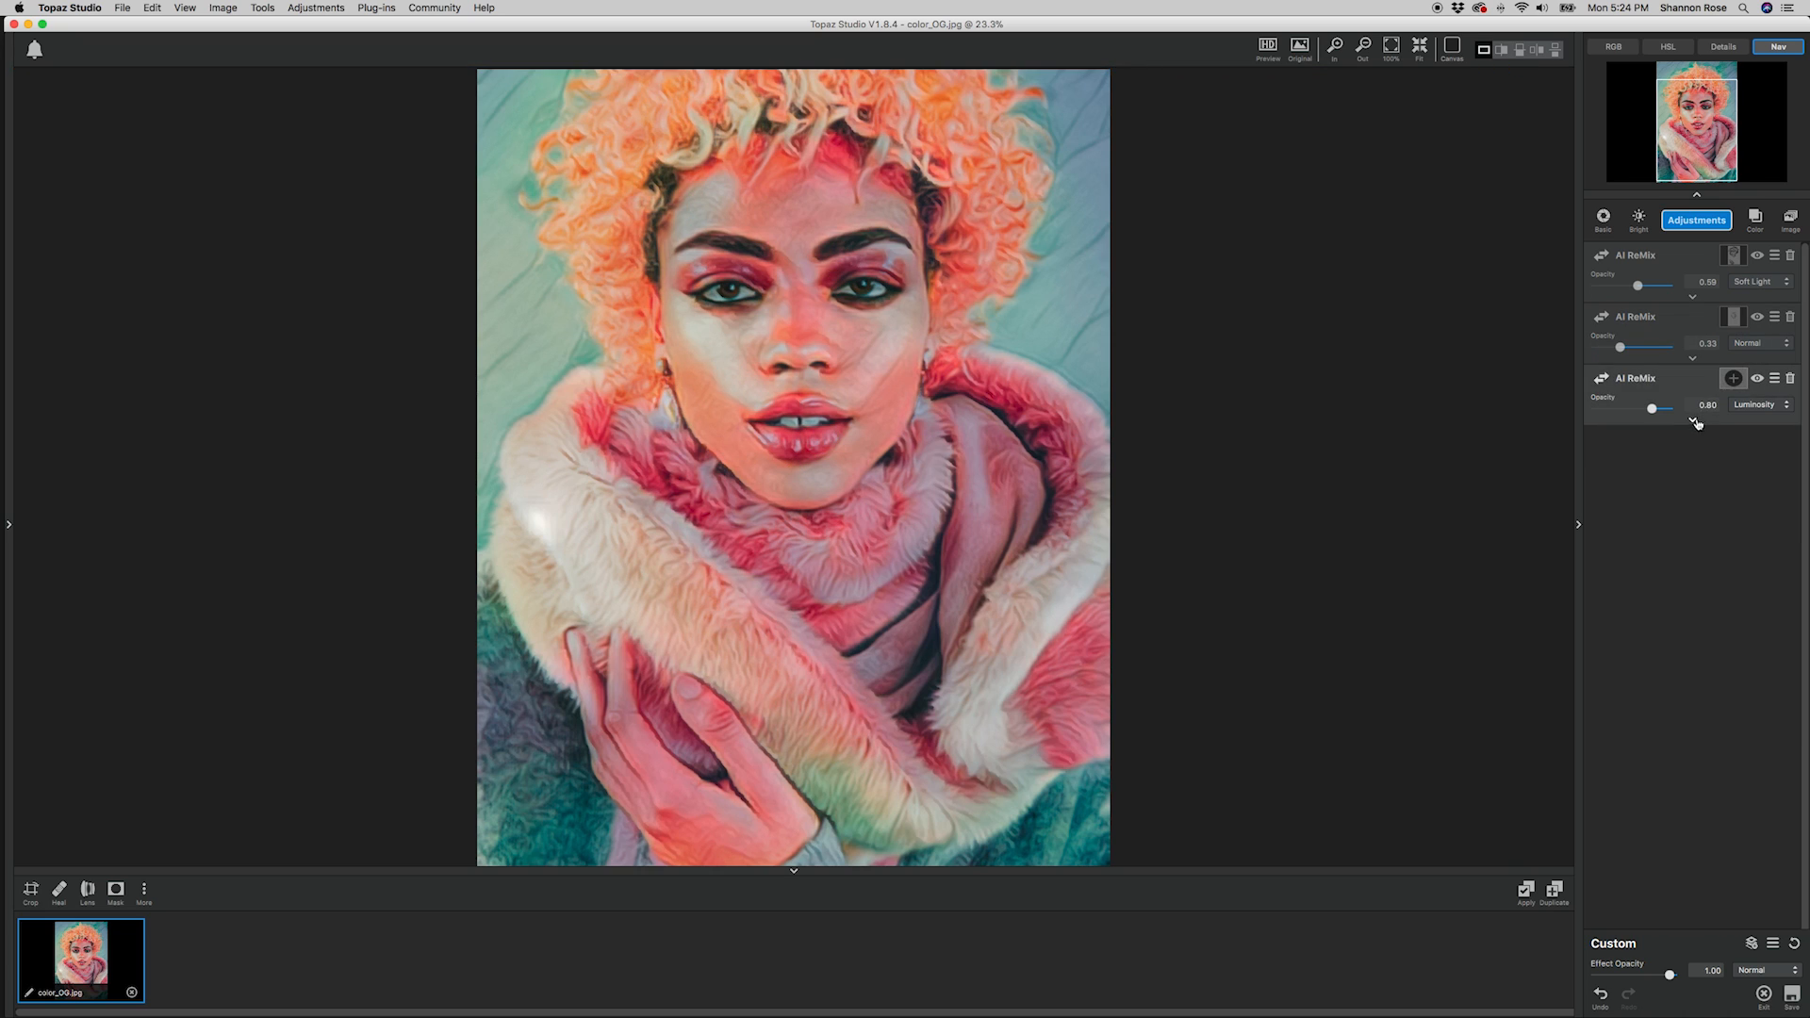
# Add a brush mask to the third AI ReMix, paint out both eyes with radius 0.05, and collapse its settings.
pyautogui.click(1605, 609)
pyautogui.click(1614, 729)
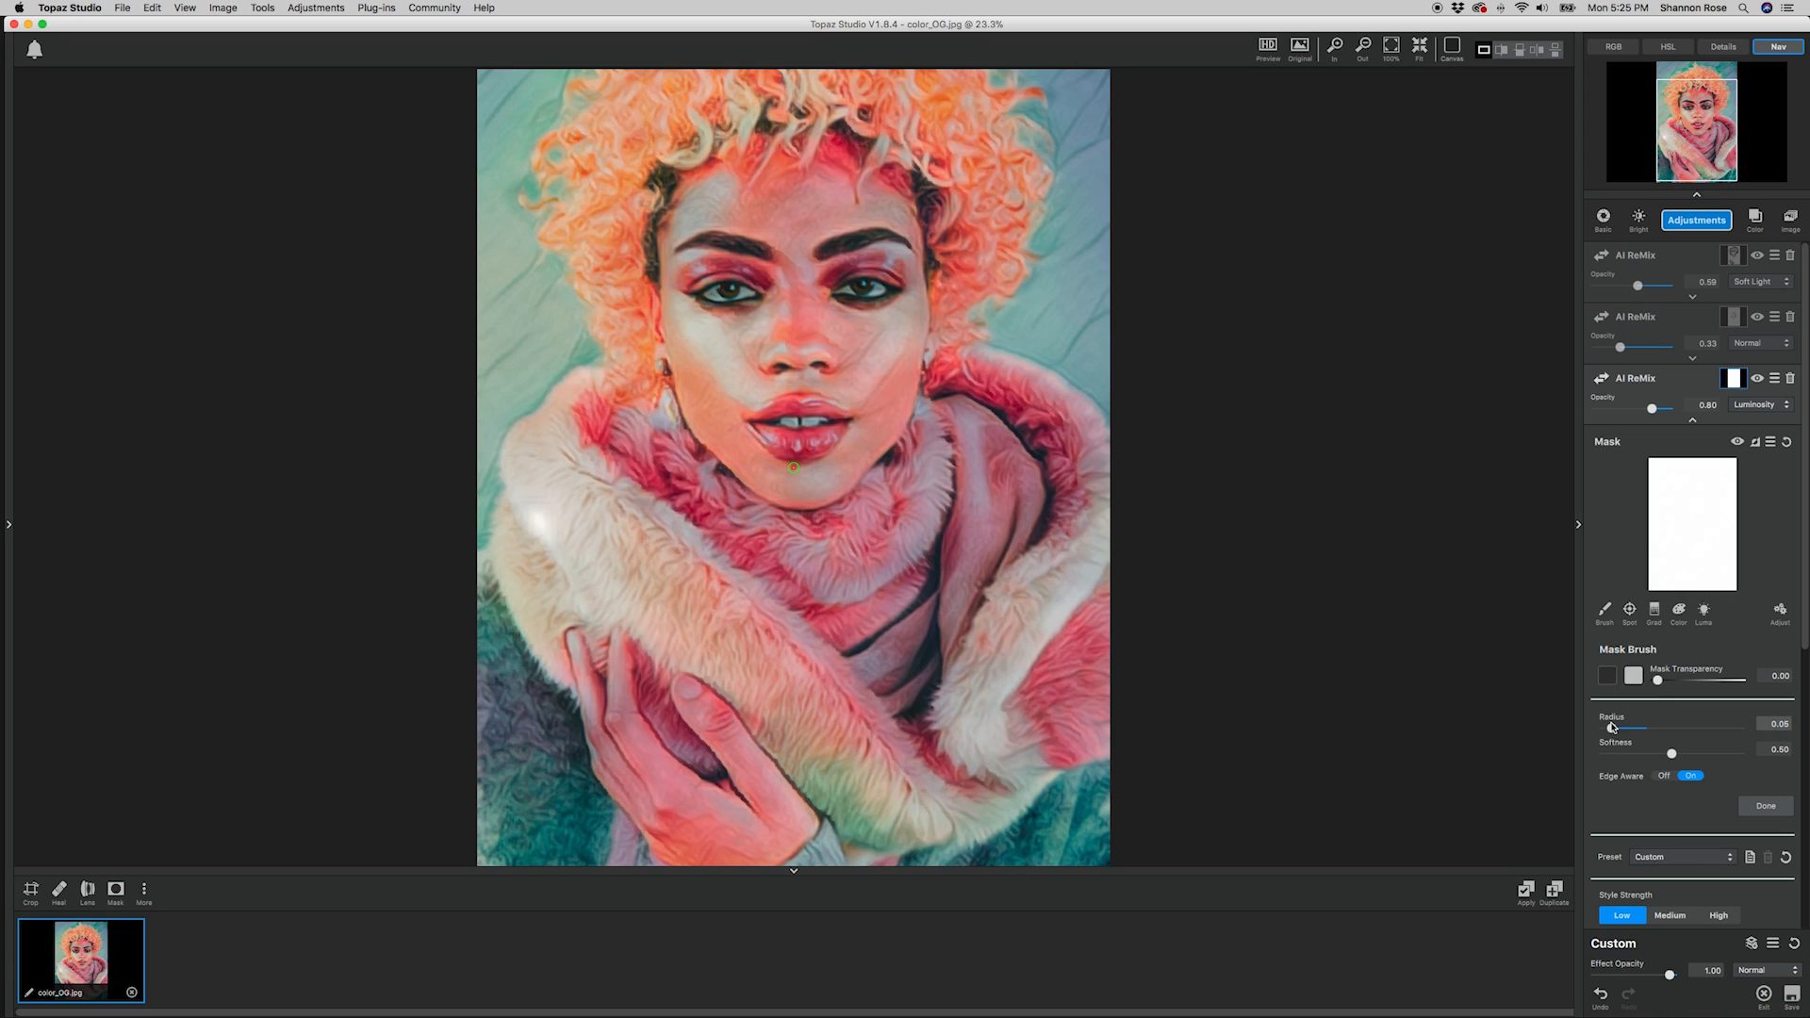
pyautogui.moveTo(884, 285); pyautogui.dragTo(866, 293)
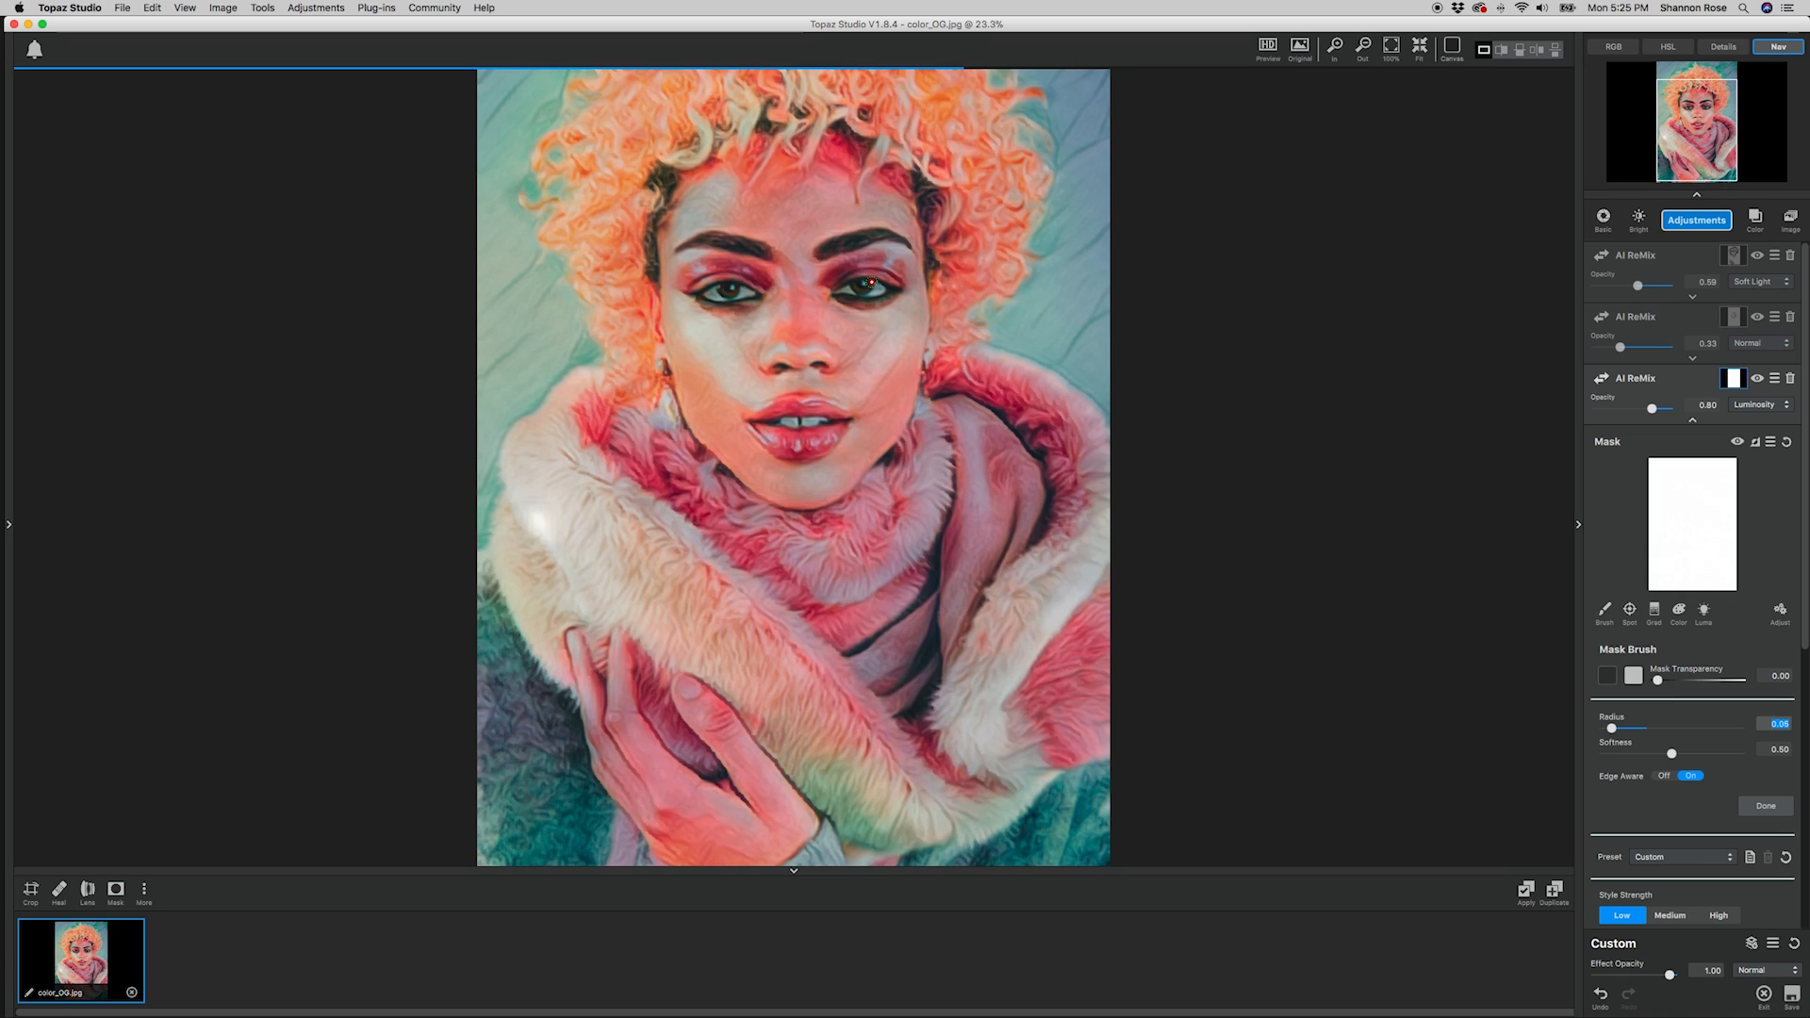
pyautogui.moveTo(735, 293); pyautogui.dragTo(737, 293)
pyautogui.click(1693, 421)
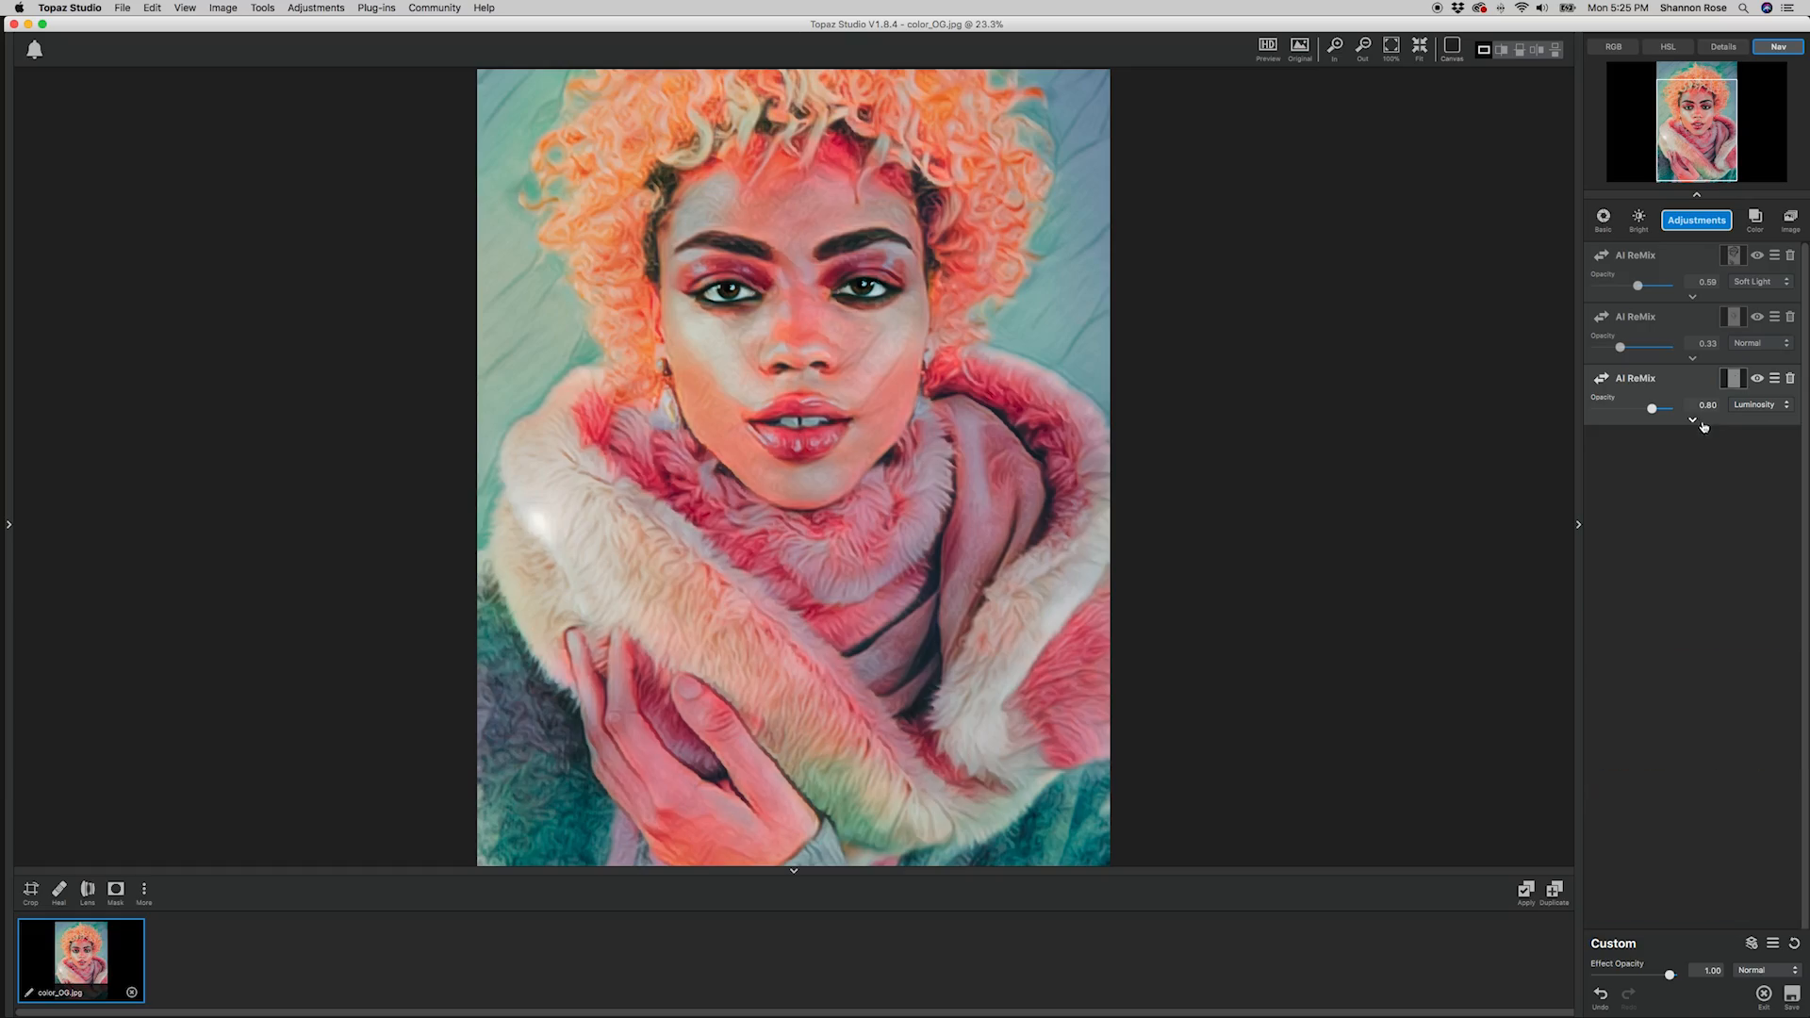